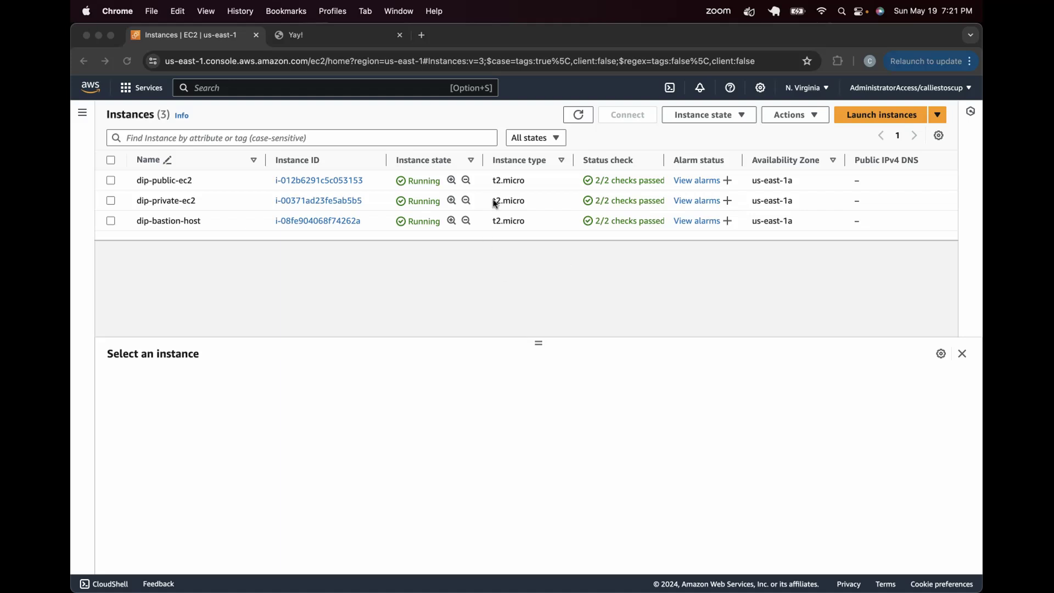
Stop all three EC2 instances: dip-public-ec2, dip-private-ec2 and dip-bastion-host
click(113, 159)
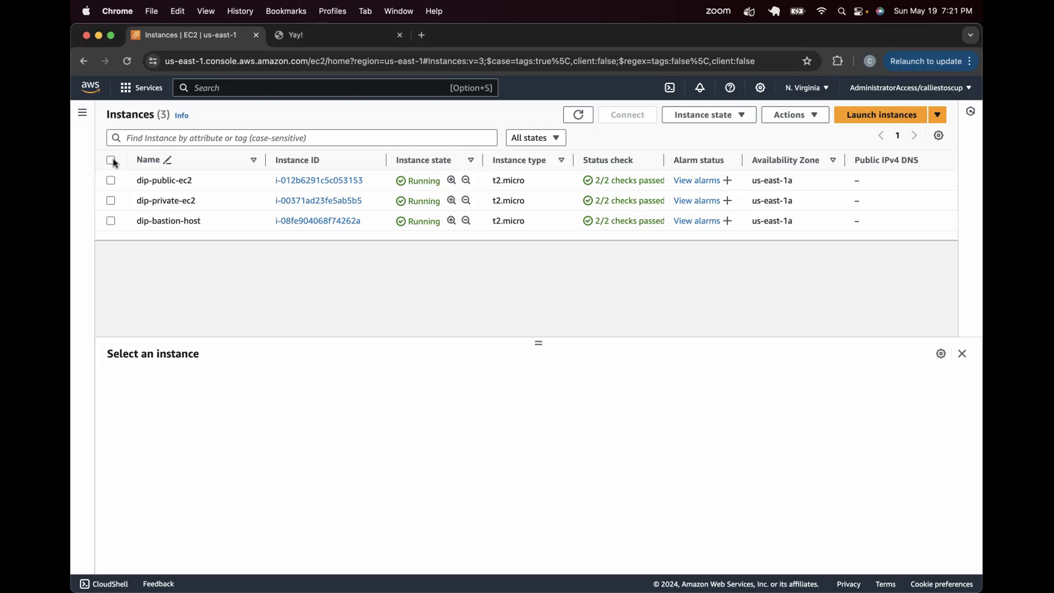
click(111, 160)
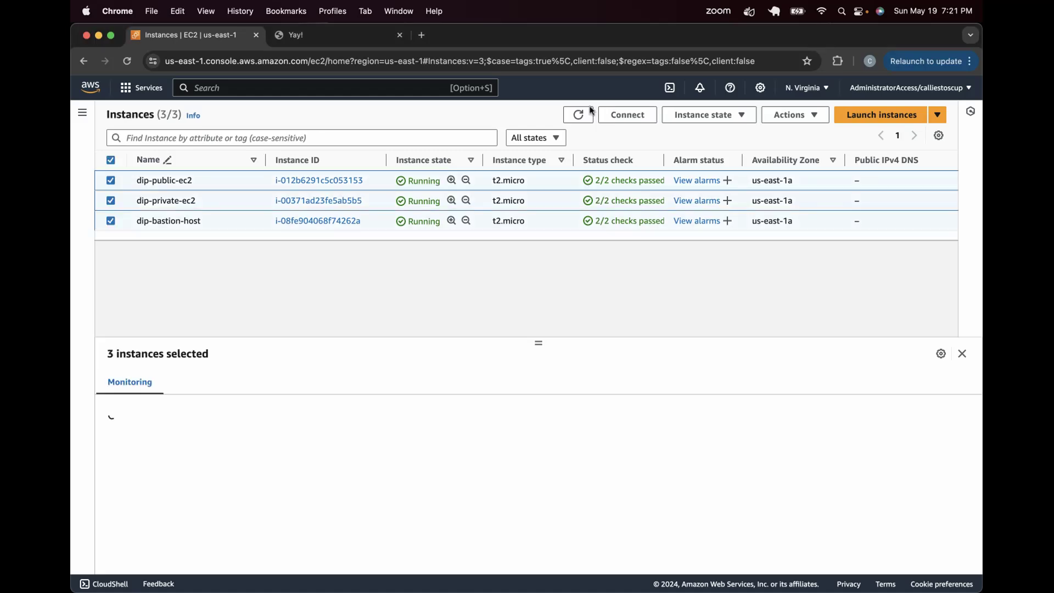
click(696, 116)
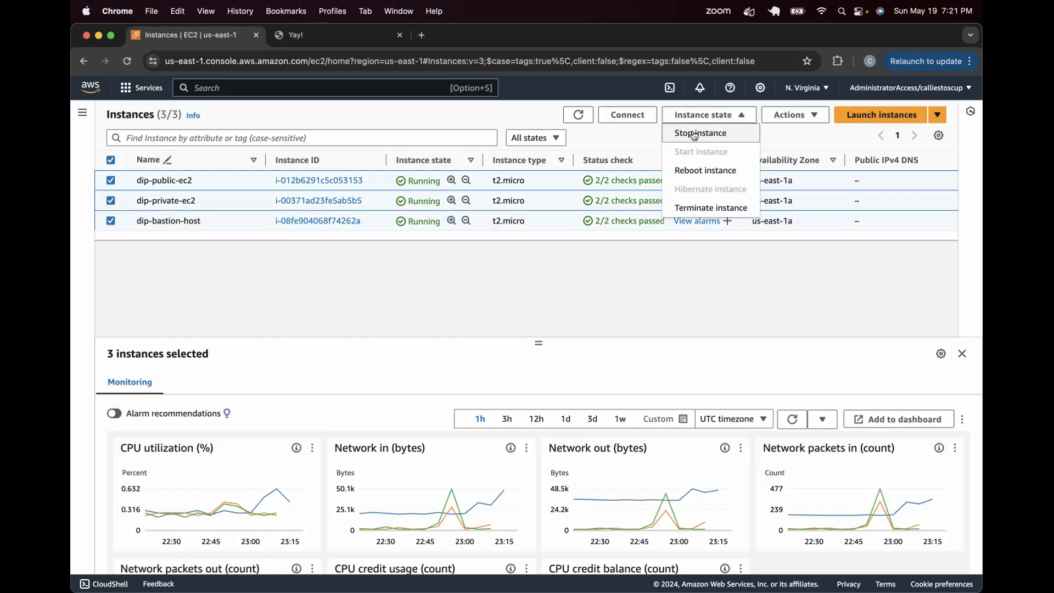
click(695, 135)
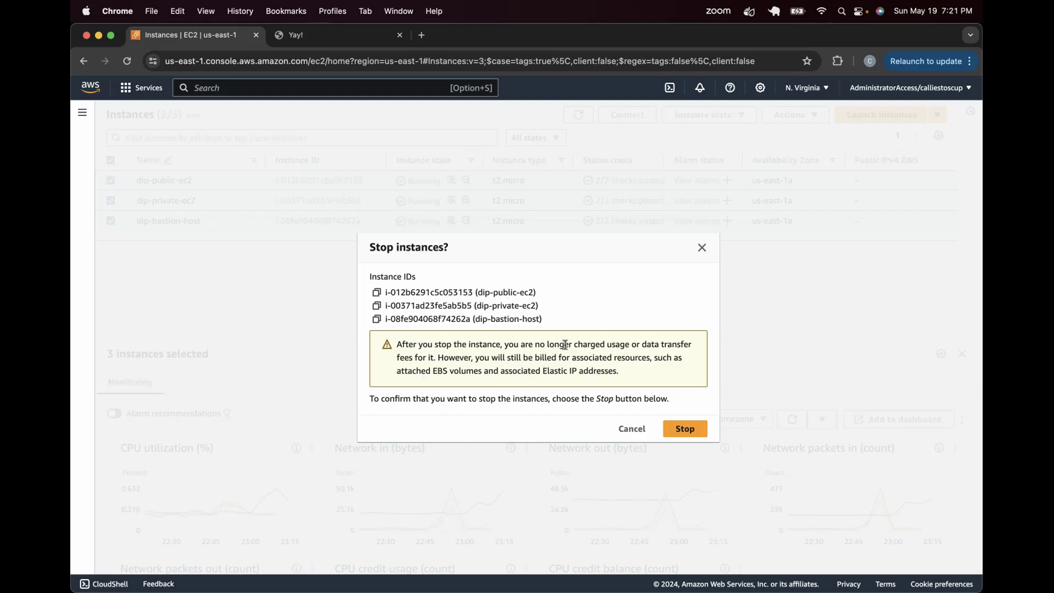
drag(565, 340, 561, 369)
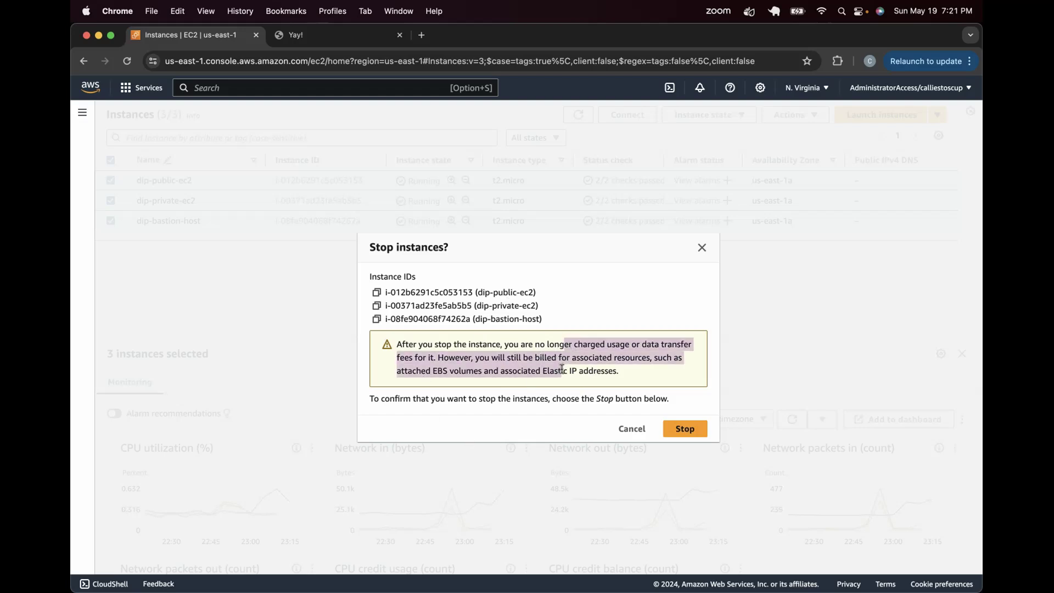
click(592, 372)
drag(513, 372, 632, 380)
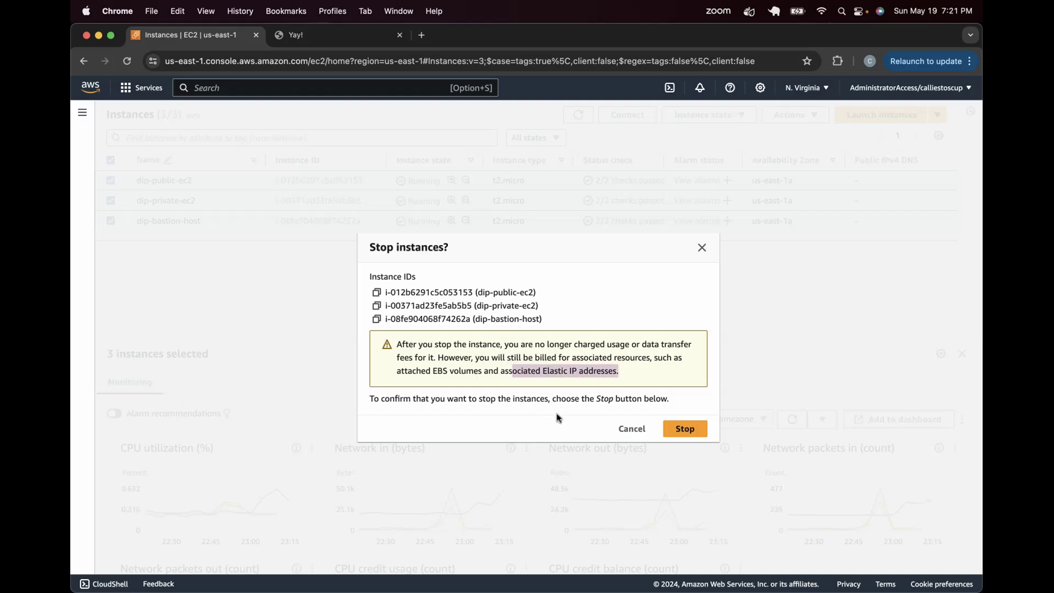
click(690, 437)
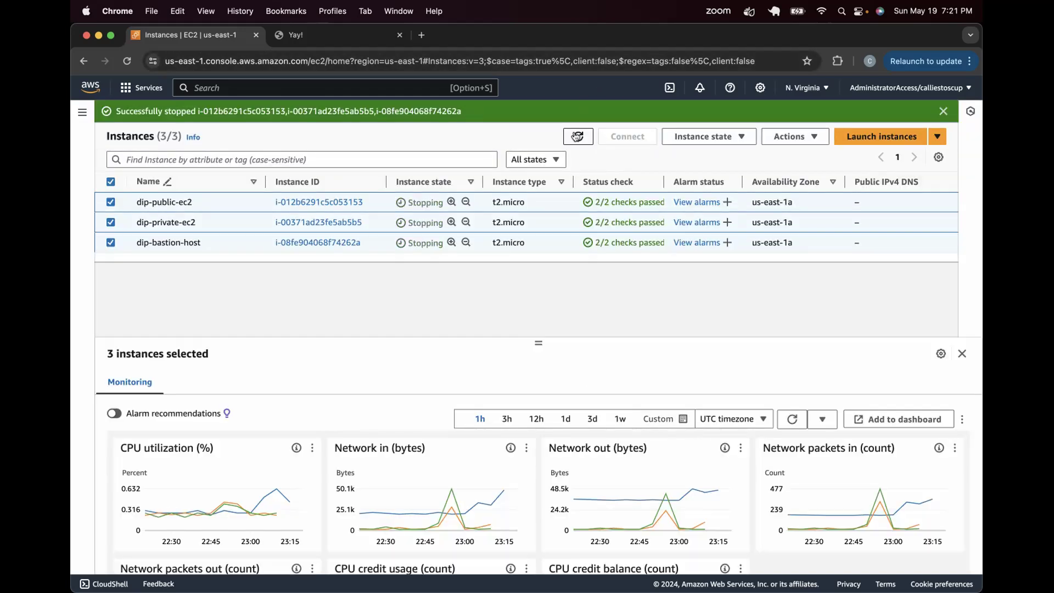
Reload the deployed "Yay!" web page to check whether it still responds, and close it
click(700, 137)
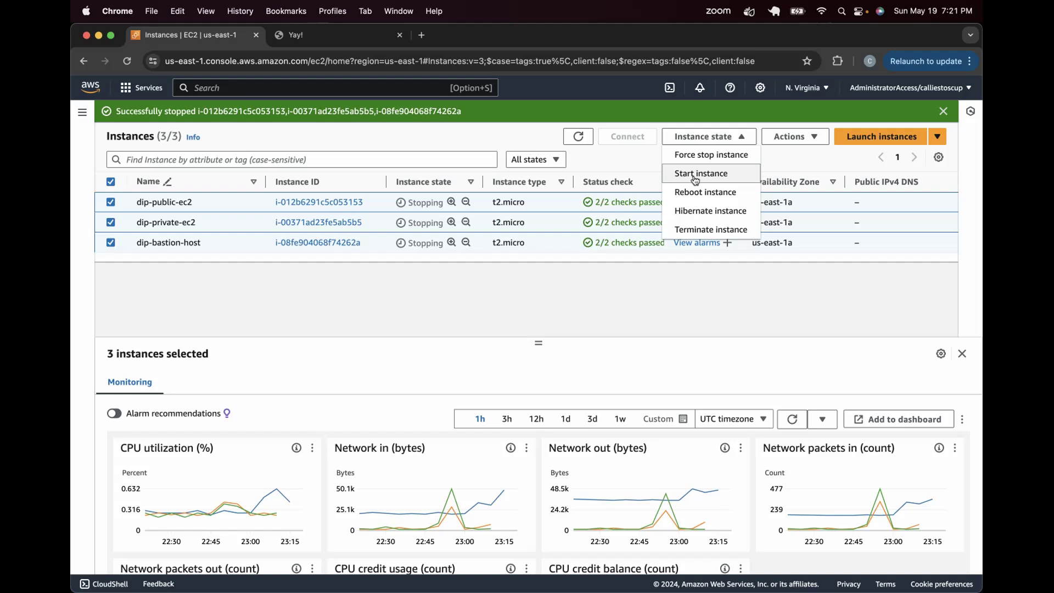
click(329, 34)
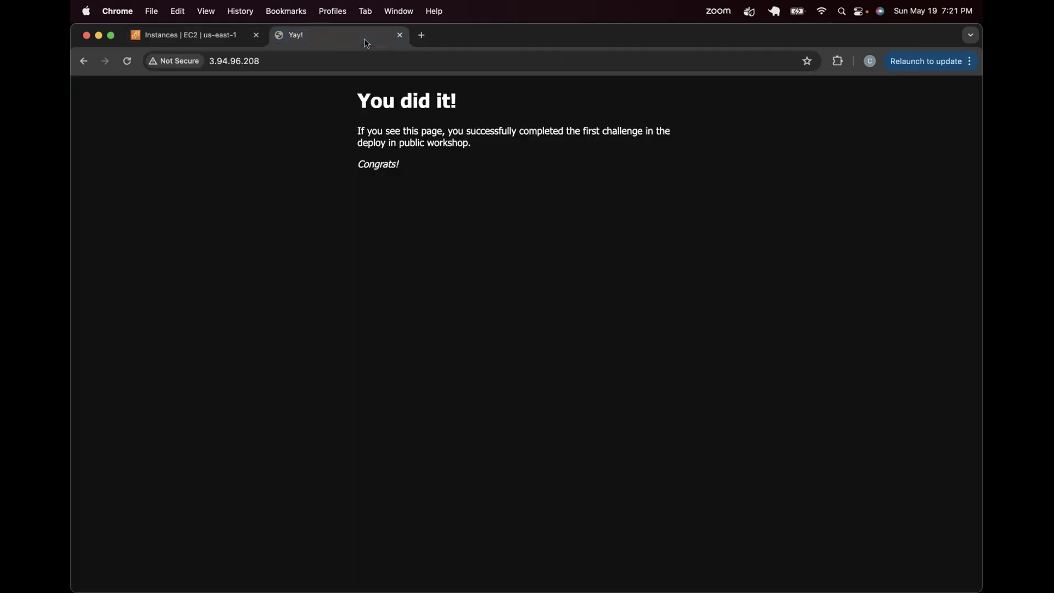
click(127, 60)
click(400, 36)
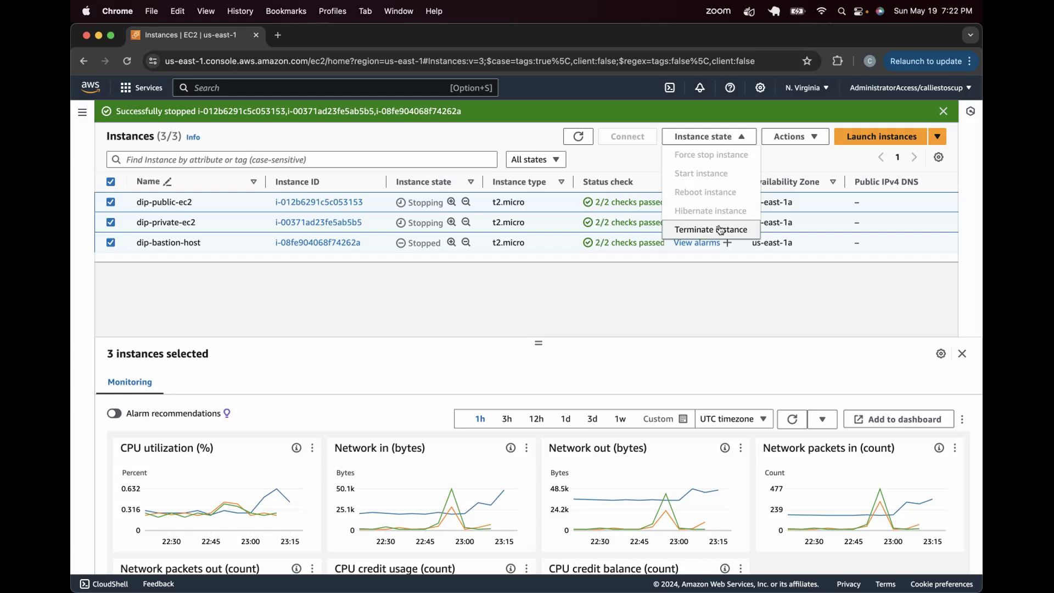
Terminate the three selected EC2 instances
click(721, 230)
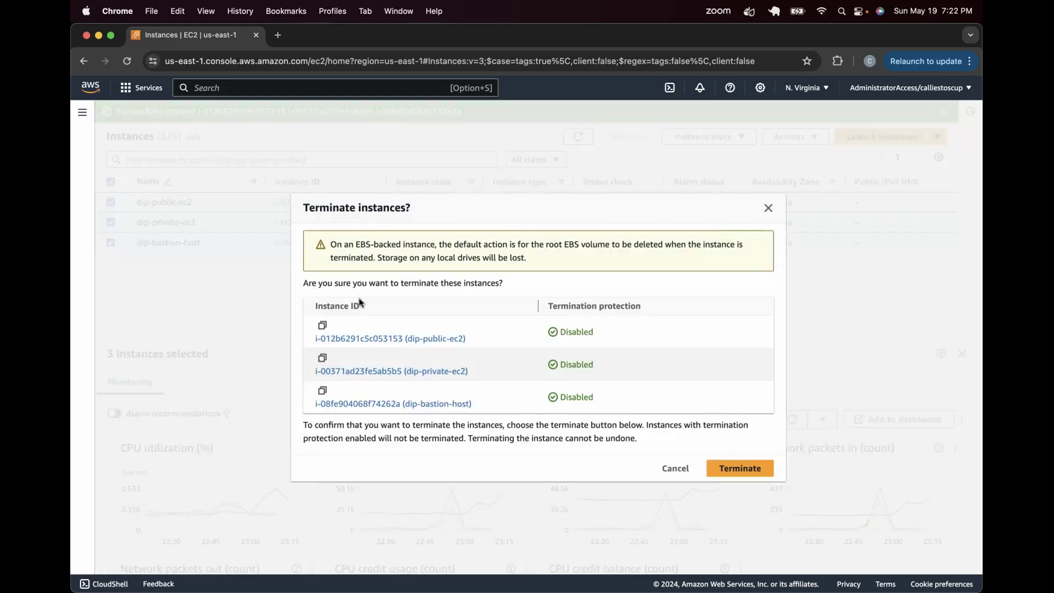
click(723, 468)
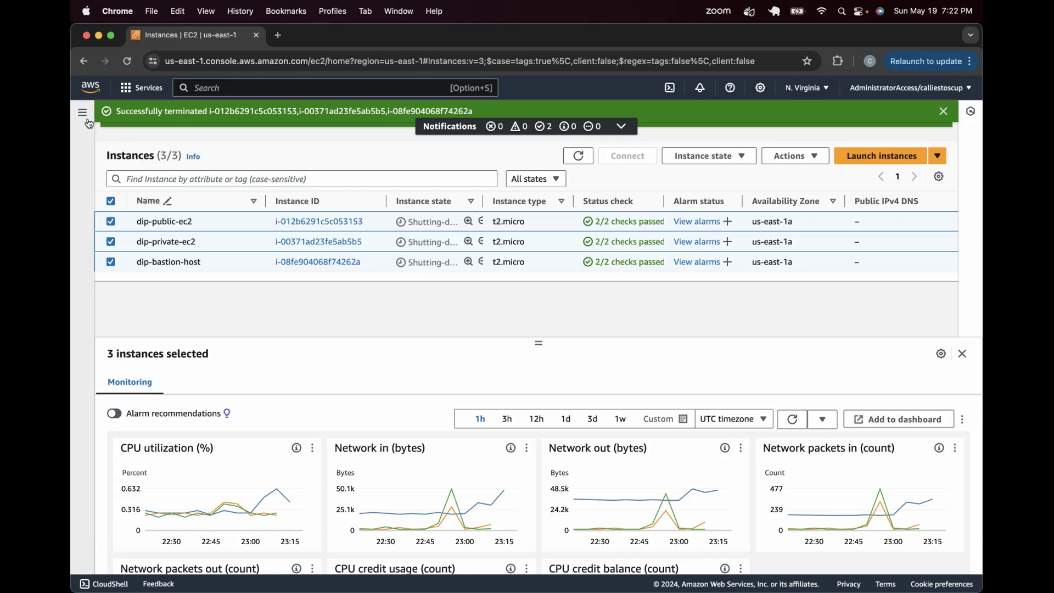
Go to the EC2 dashboard's Elastic IPs and examine the allocated address's associations and details
click(142, 88)
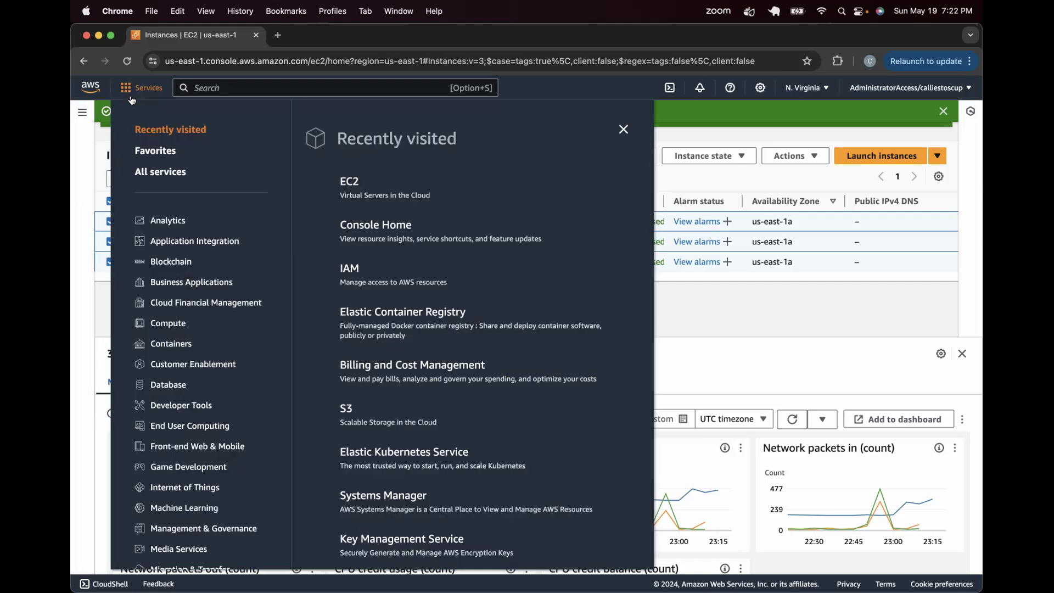
click(349, 182)
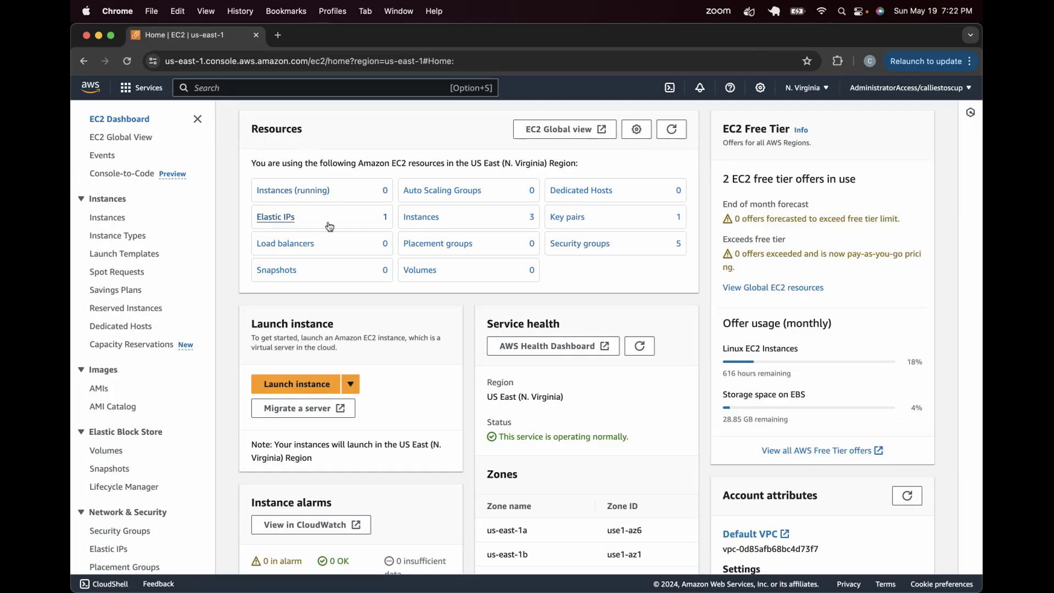
click(282, 216)
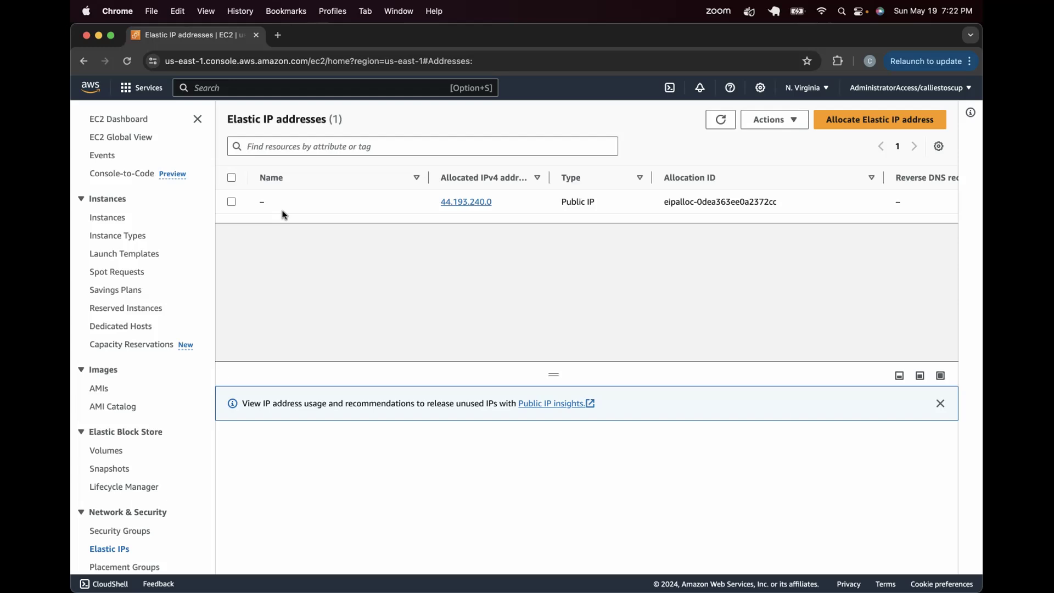
scroll(506, 204, right, 10)
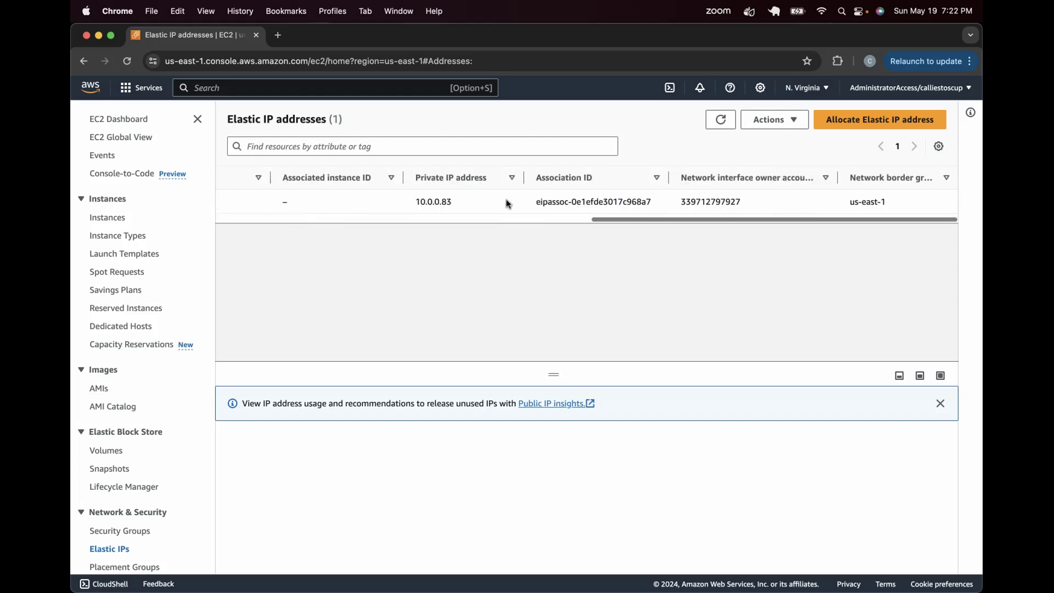
scroll(507, 205, left, 10)
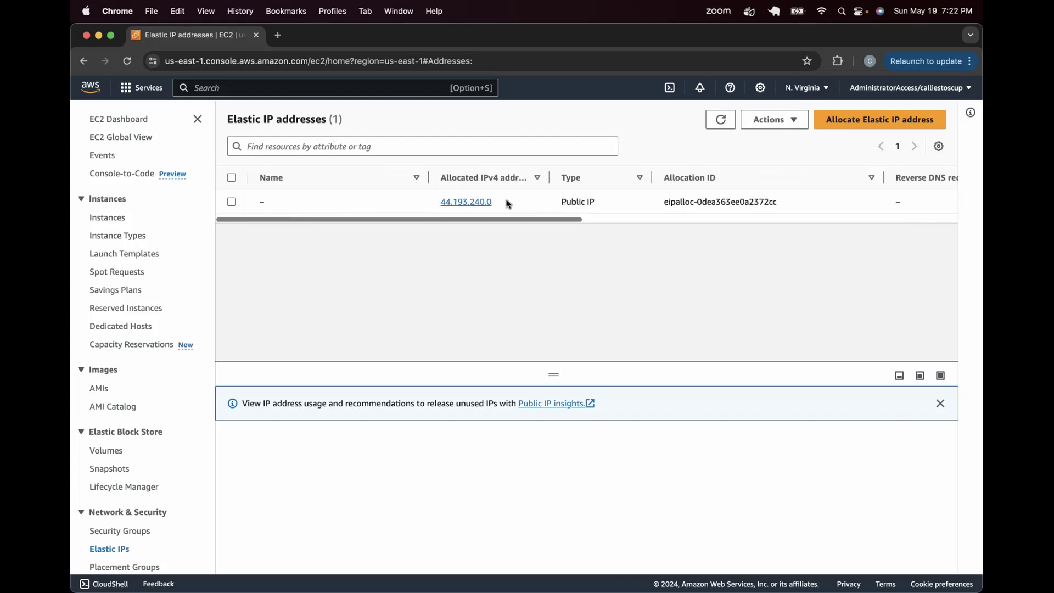
click(478, 202)
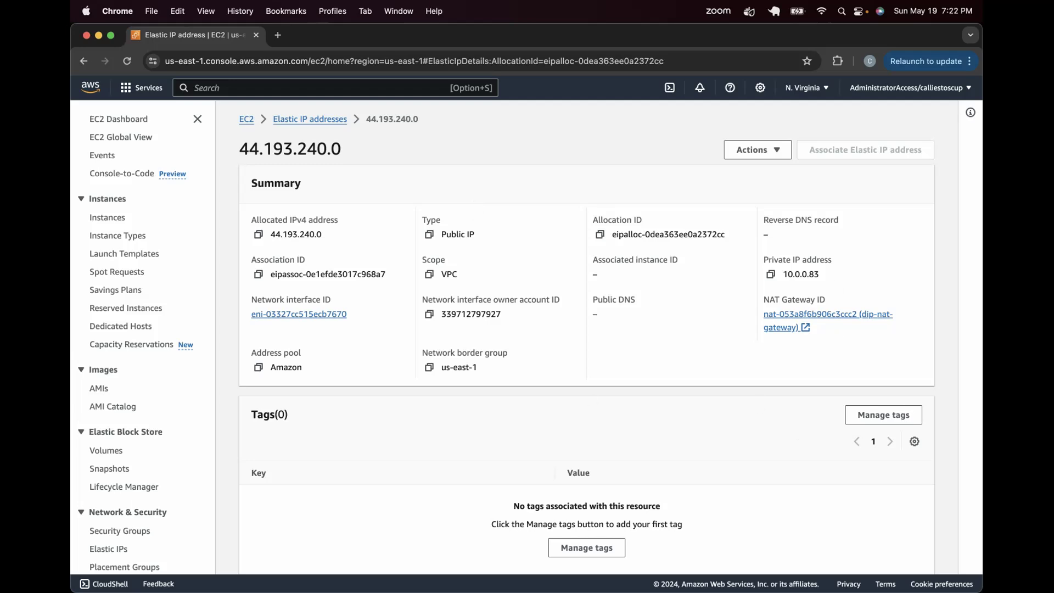
Find the VPC service and open its list of VPCs
click(256, 86)
text(vpc)
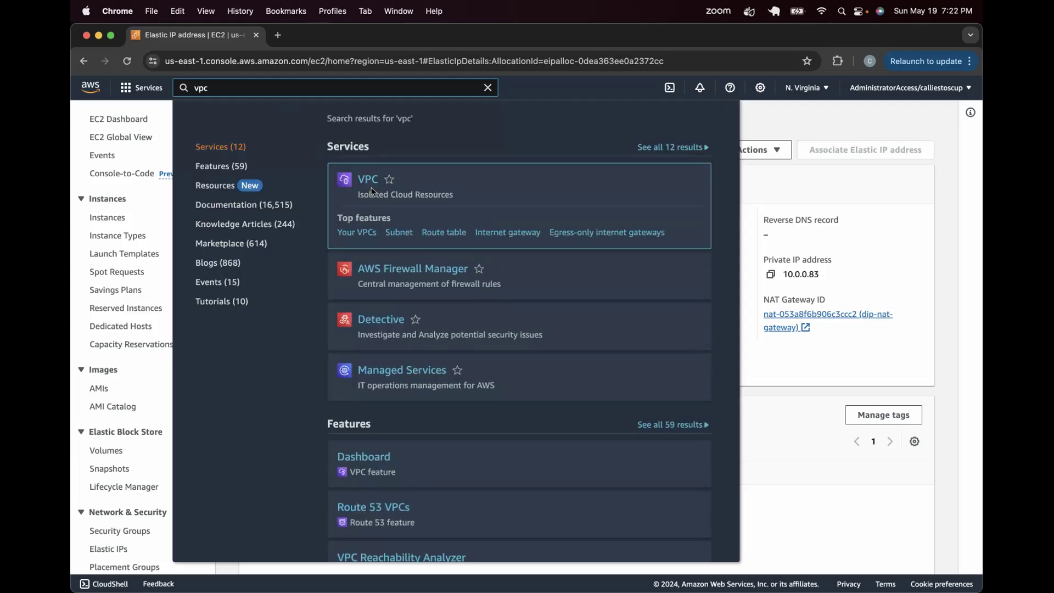
click(368, 181)
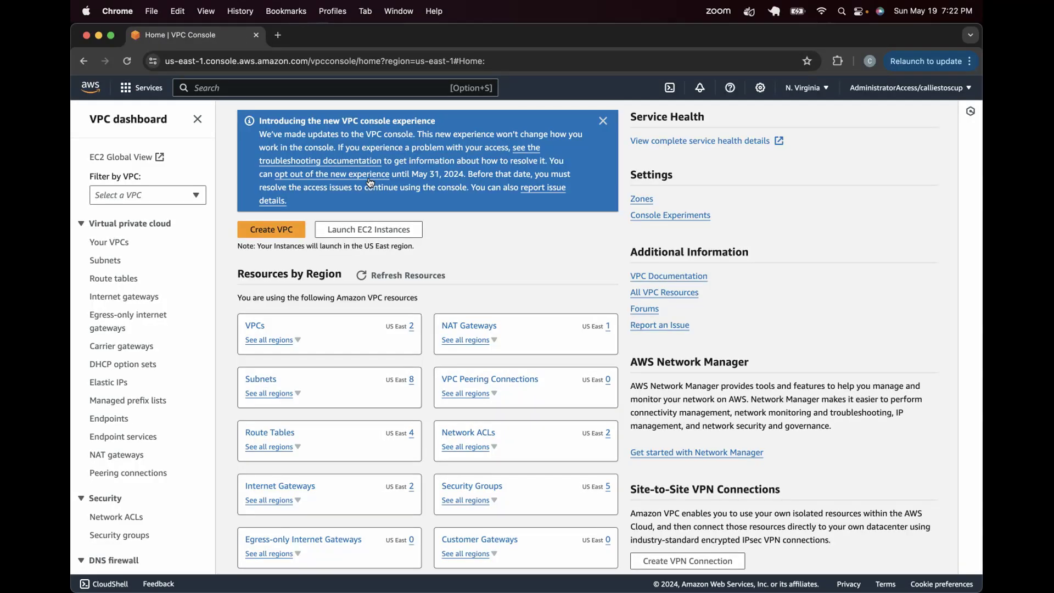
click(260, 327)
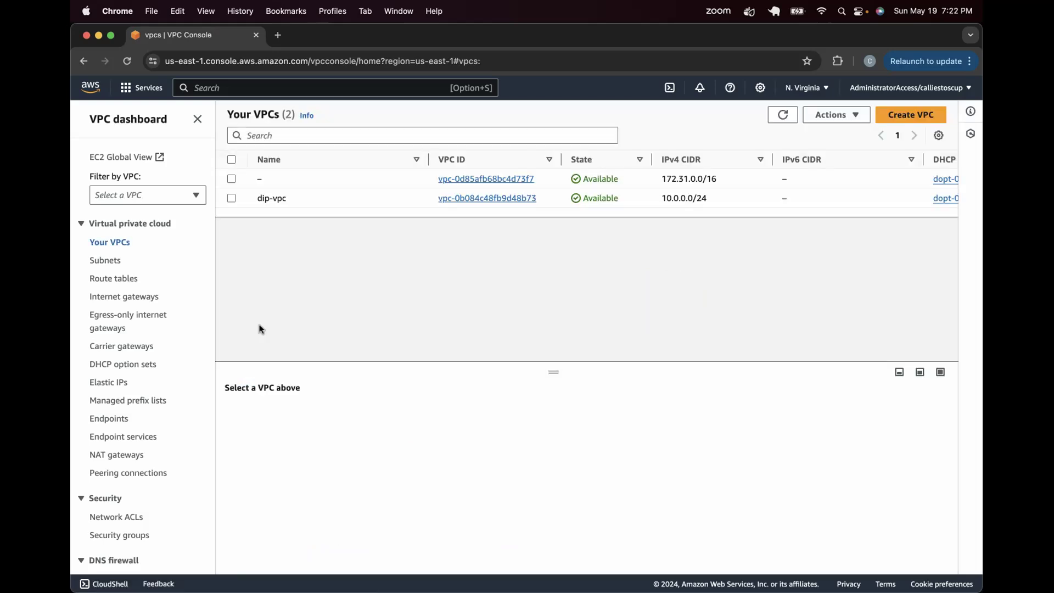
Try to delete dip-vpc and review which dependent resources have to be removed first
click(231, 198)
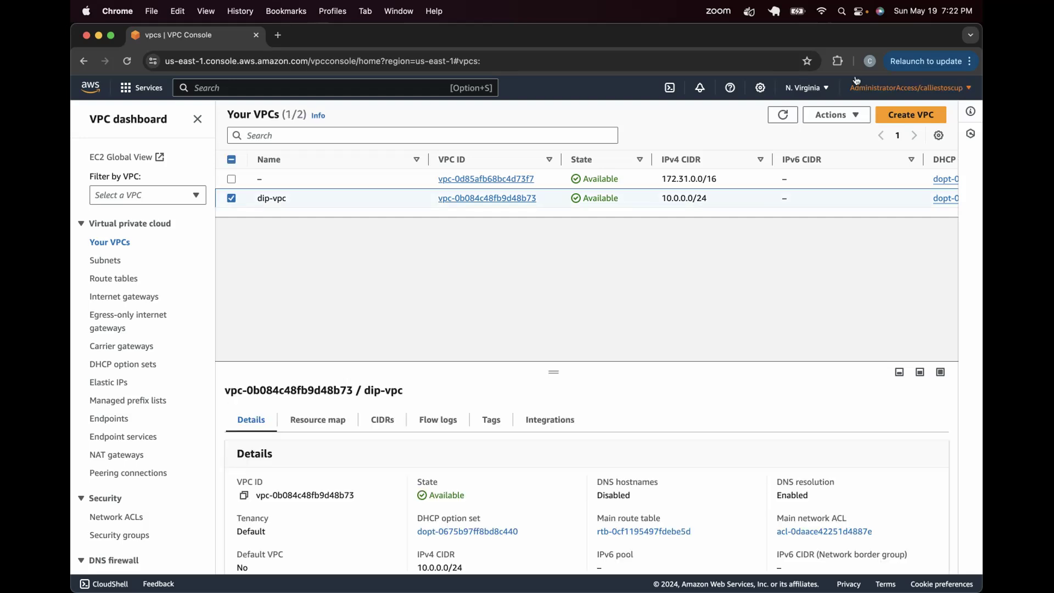
click(835, 115)
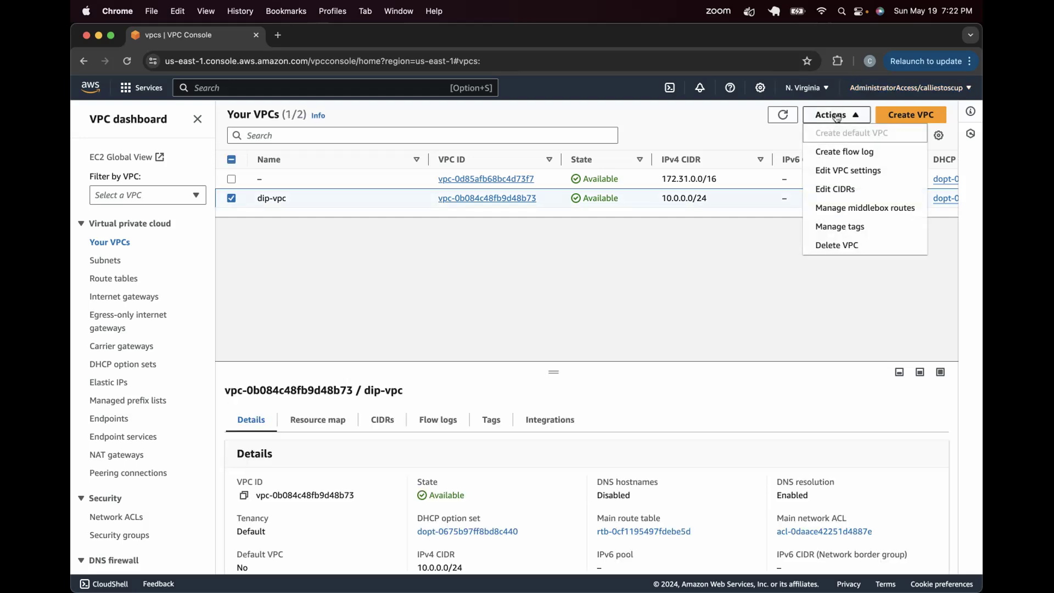
click(848, 245)
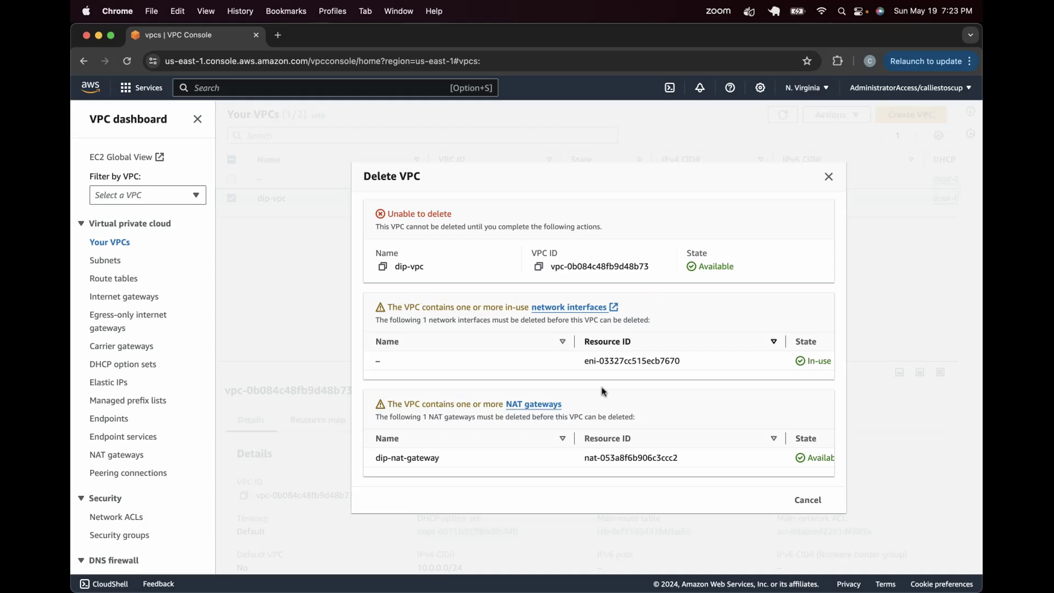
scroll(679, 346, left, 2)
scroll(706, 355, right, 2)
scroll(706, 356, left, 2)
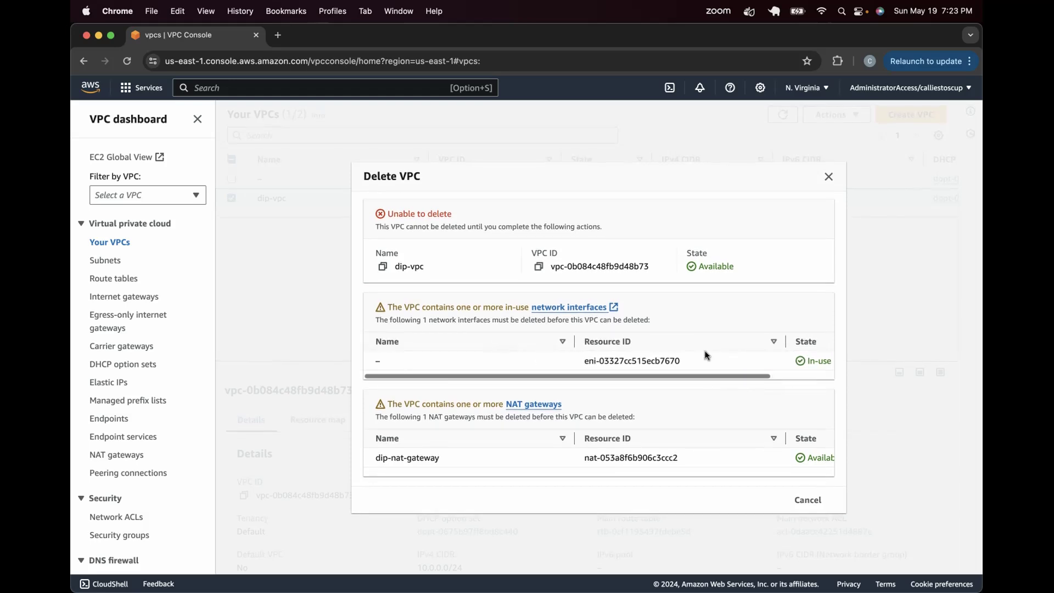
click(829, 177)
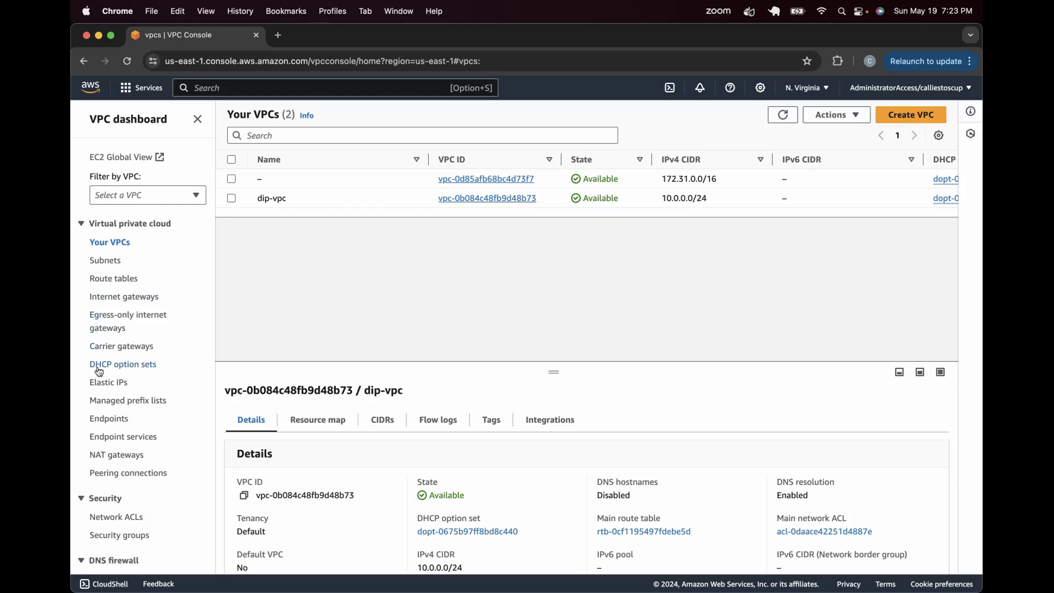
Delete the NAT gateway dip-nat-gateway, confirming with "delete", and refresh the gateway list
click(103, 457)
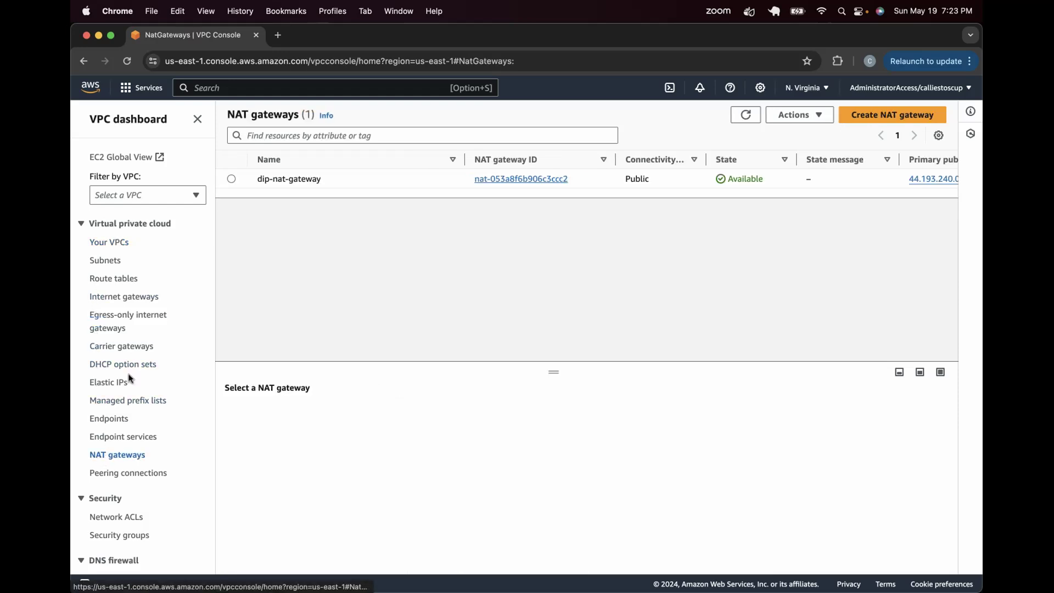
click(231, 178)
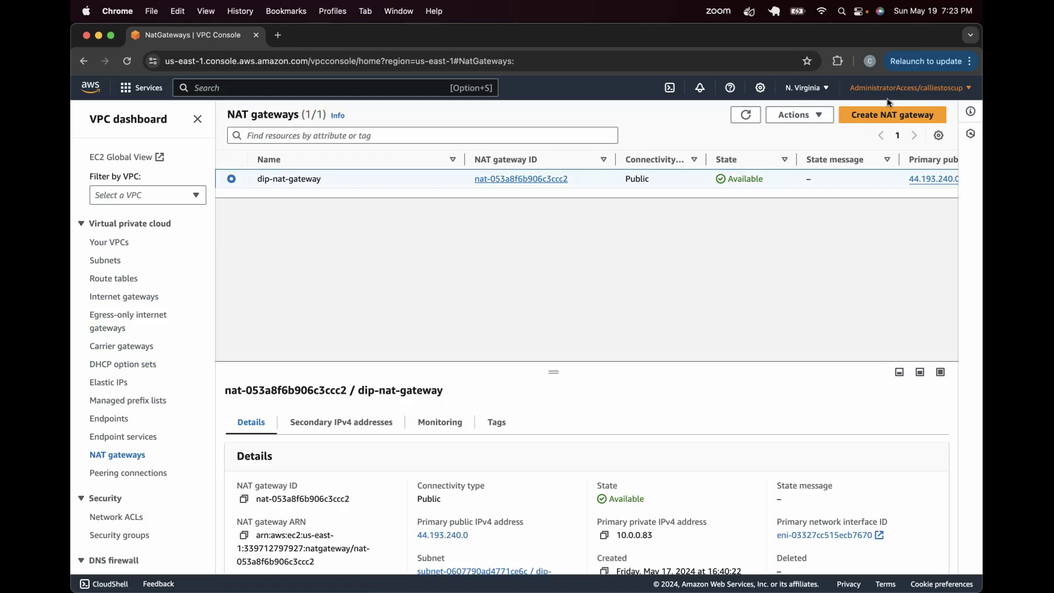
click(800, 115)
click(794, 188)
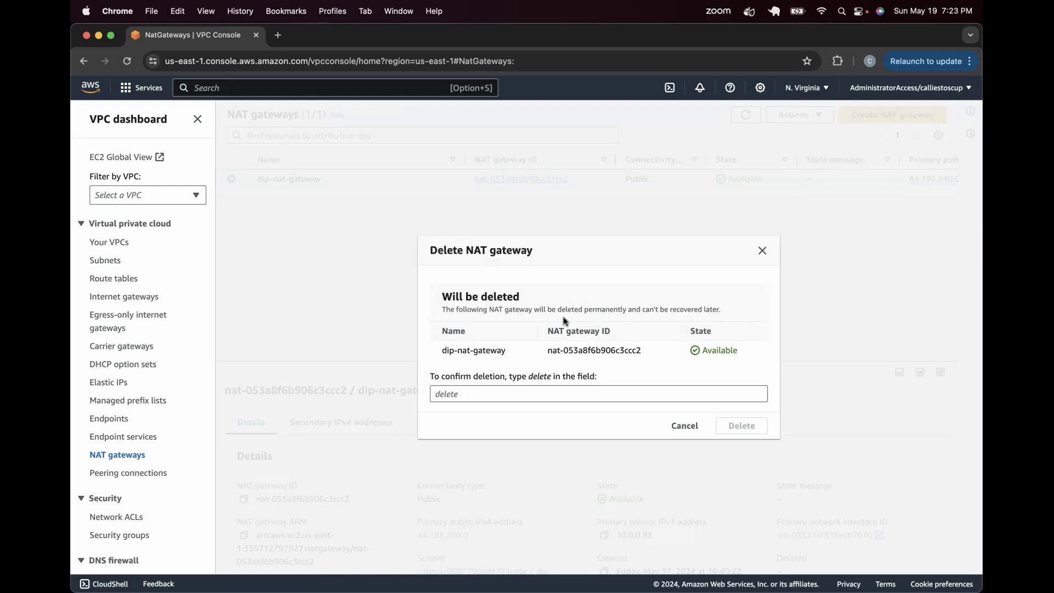
click(482, 394)
text(delete)
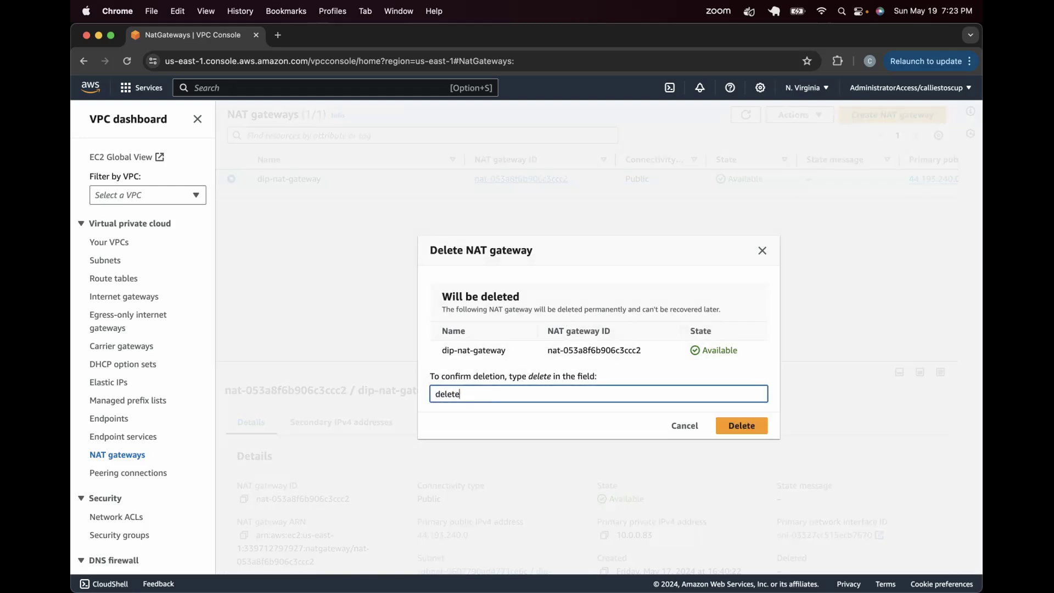
click(742, 426)
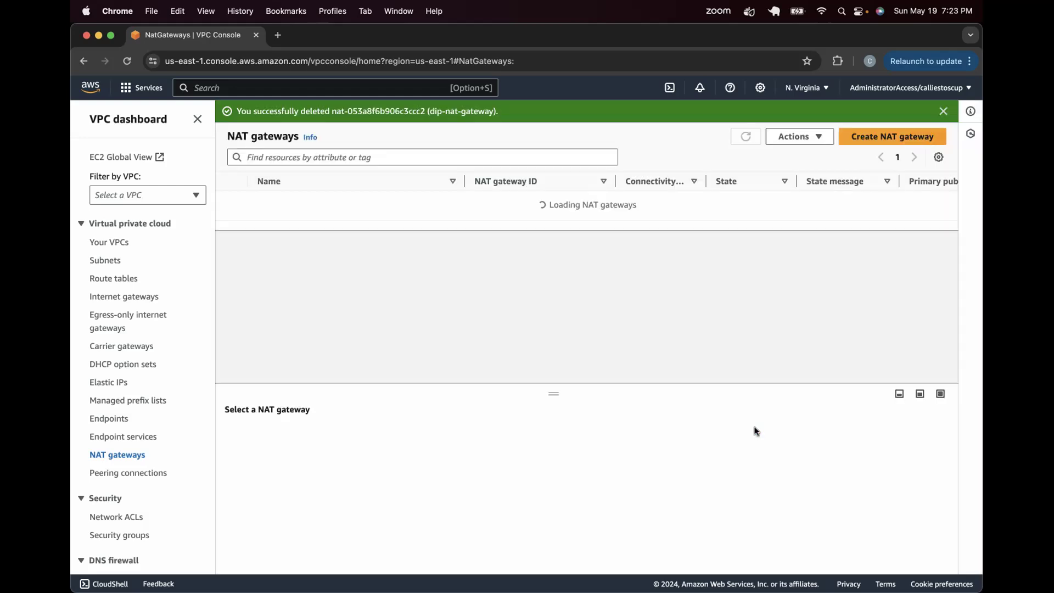
click(742, 138)
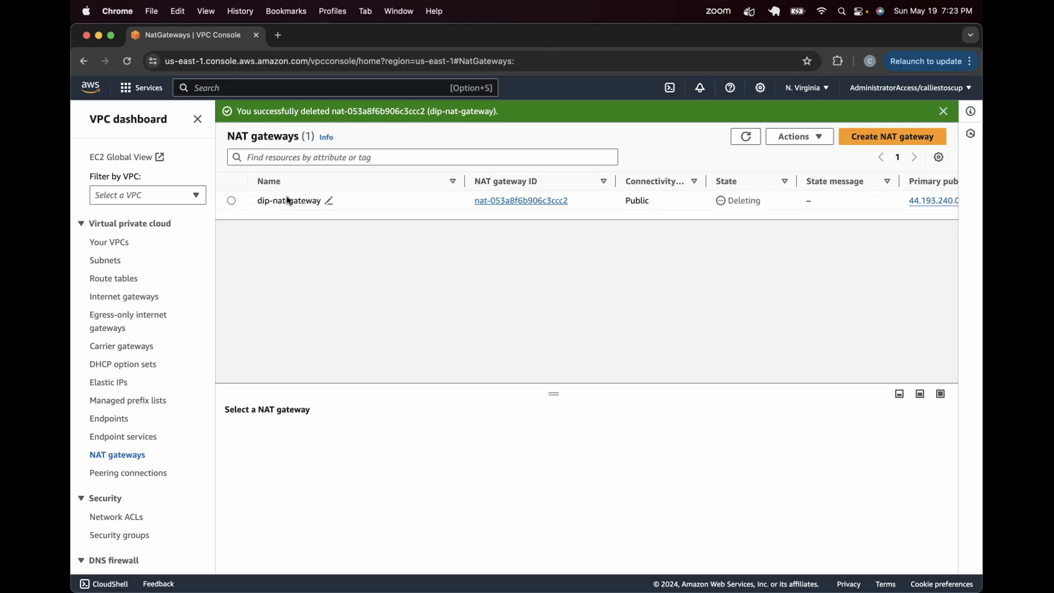
Open the Elastic IP addresses in the VPC console and check the allocated address's association
click(125, 388)
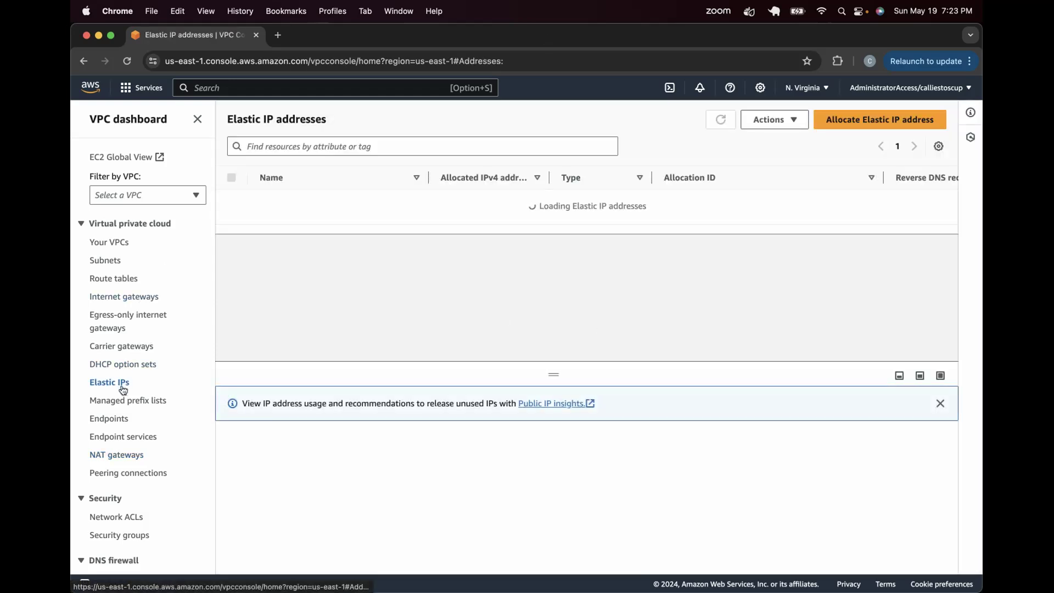
scroll(754, 197, right, 10)
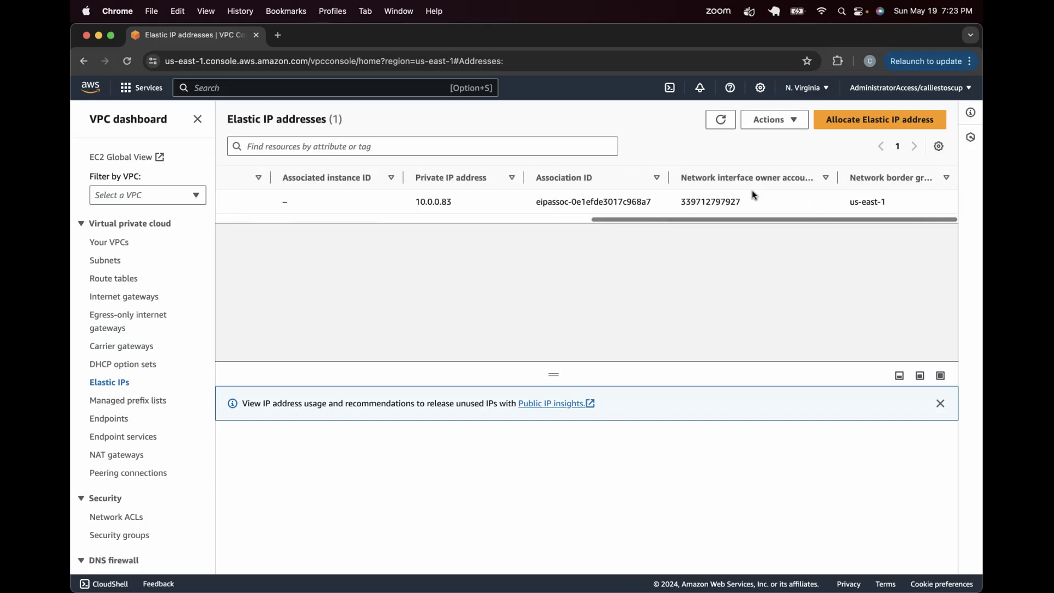
scroll(755, 195, left, 10)
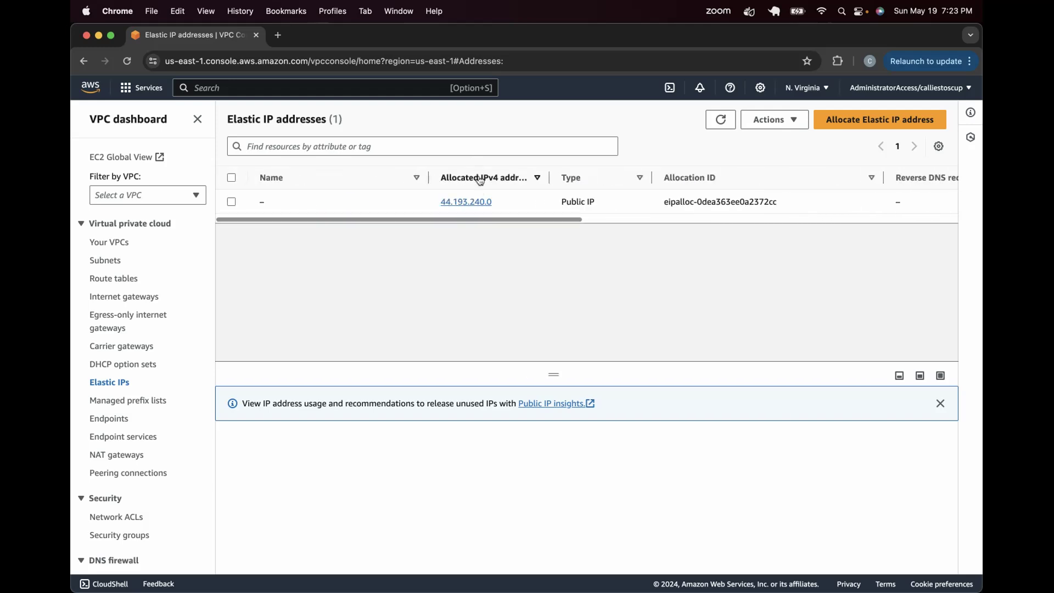
Check the allocated Elastic IP address's details for its associated NAT gateway, and refresh the NAT gateway list to check its state
click(464, 203)
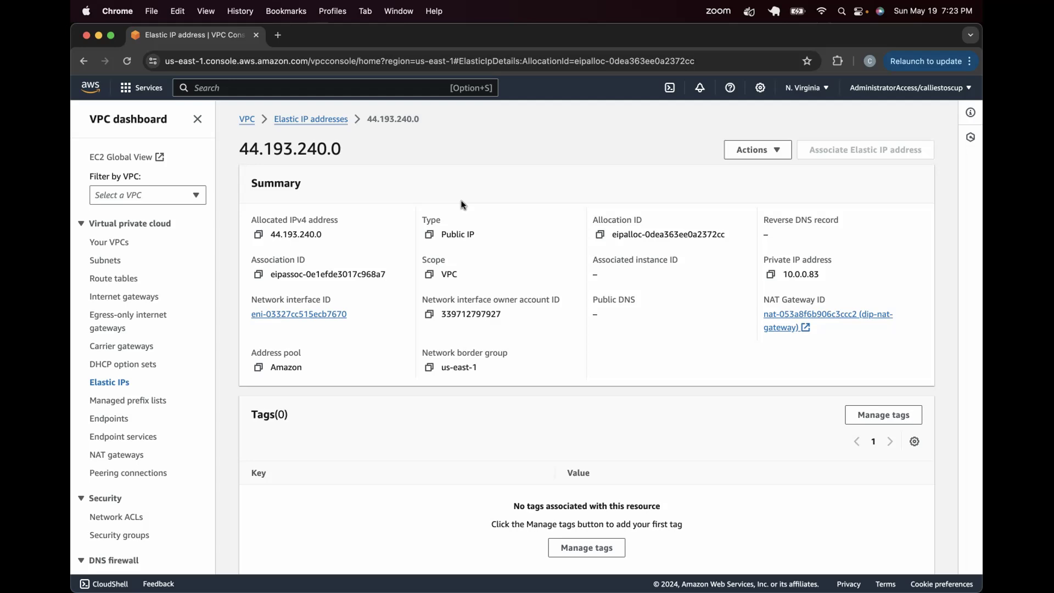
scroll(462, 205, down, 1)
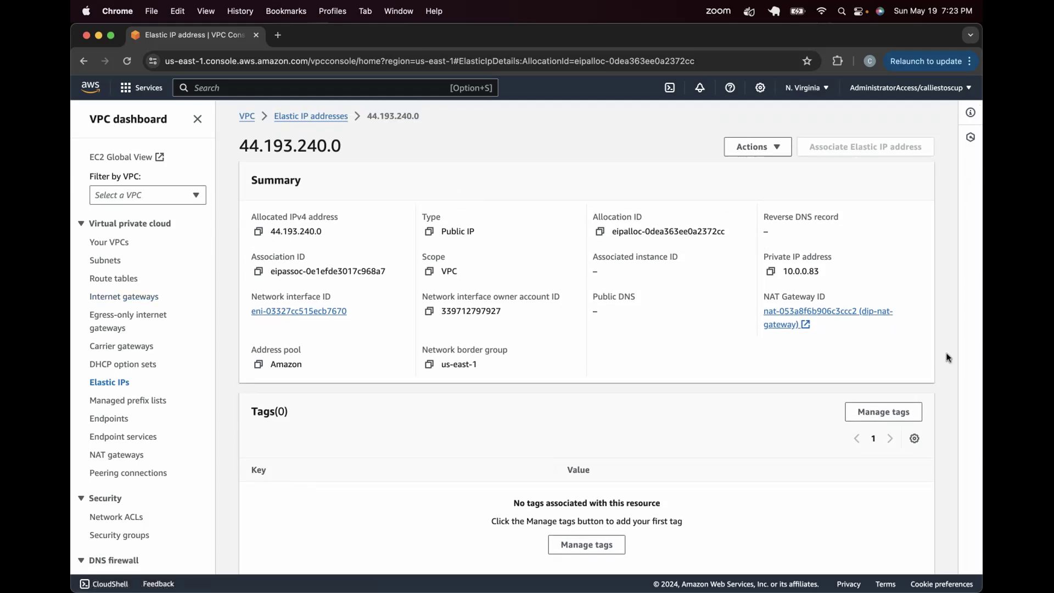
click(129, 454)
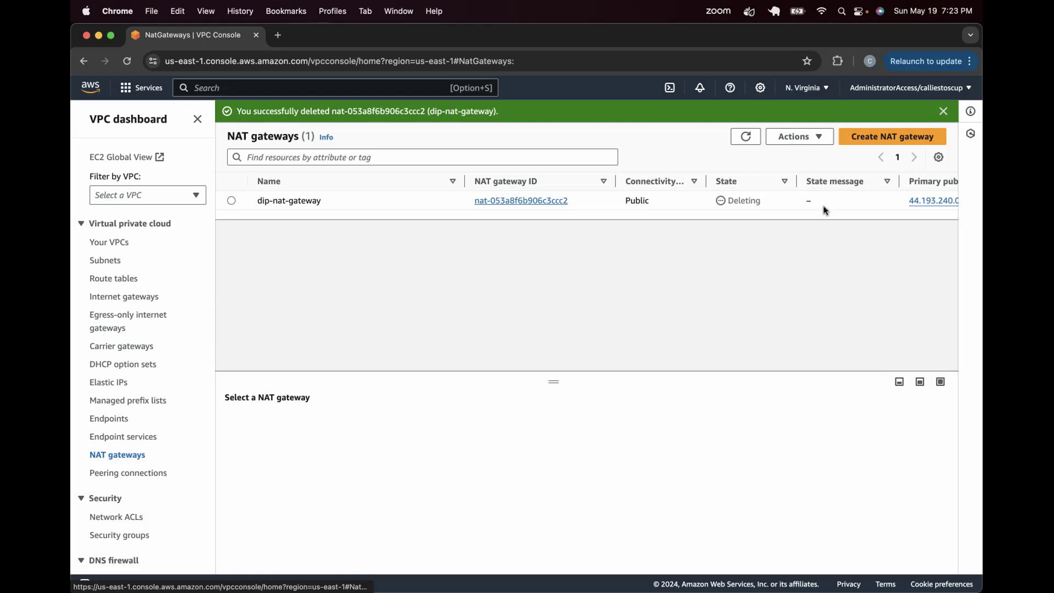
click(752, 141)
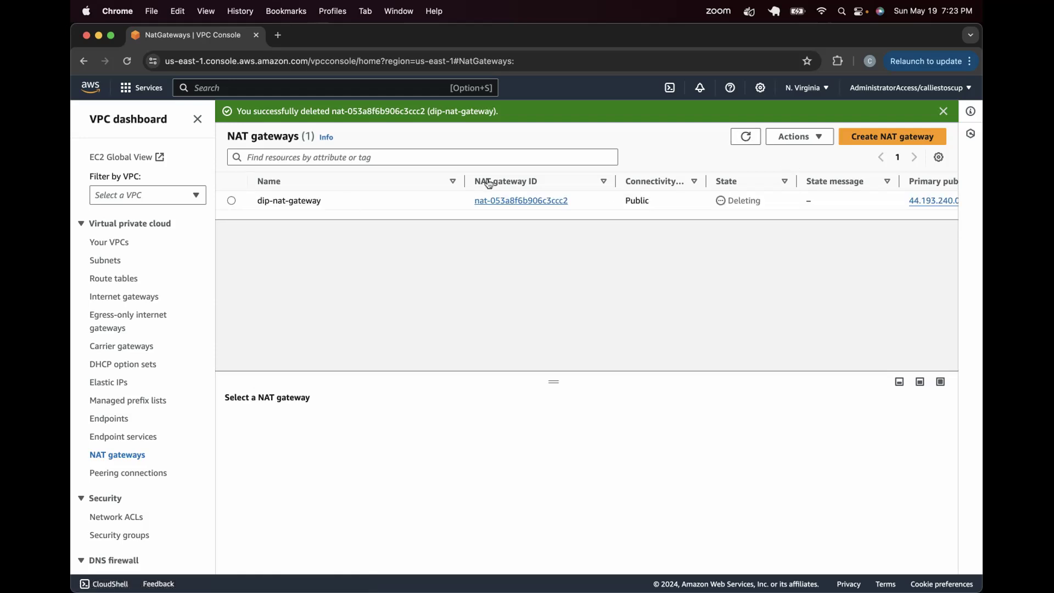
Try to detach the internet gateway dip-internet-gateway from dip-vpc
click(144, 299)
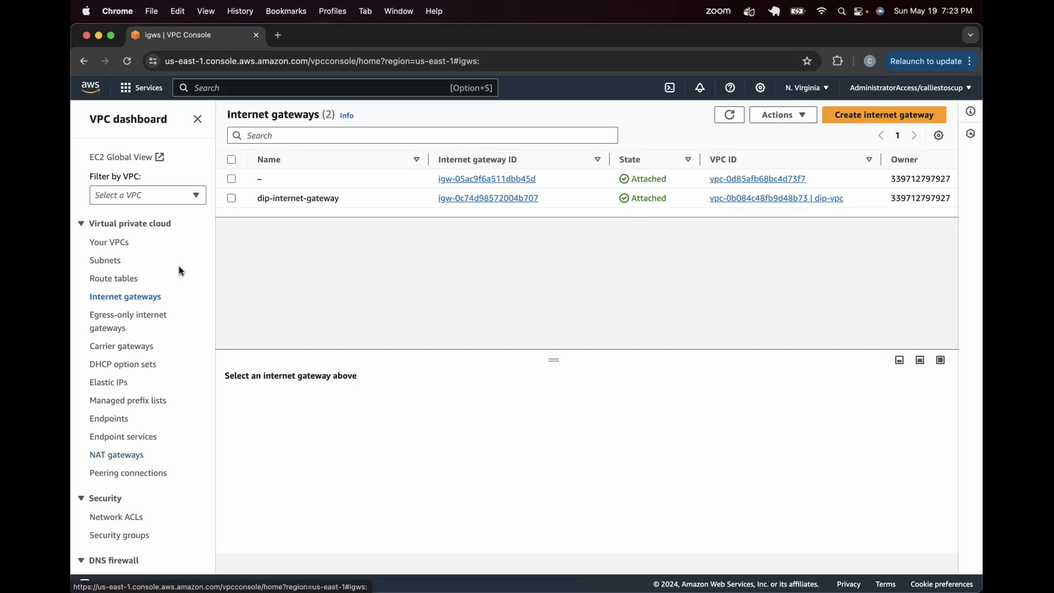
click(231, 198)
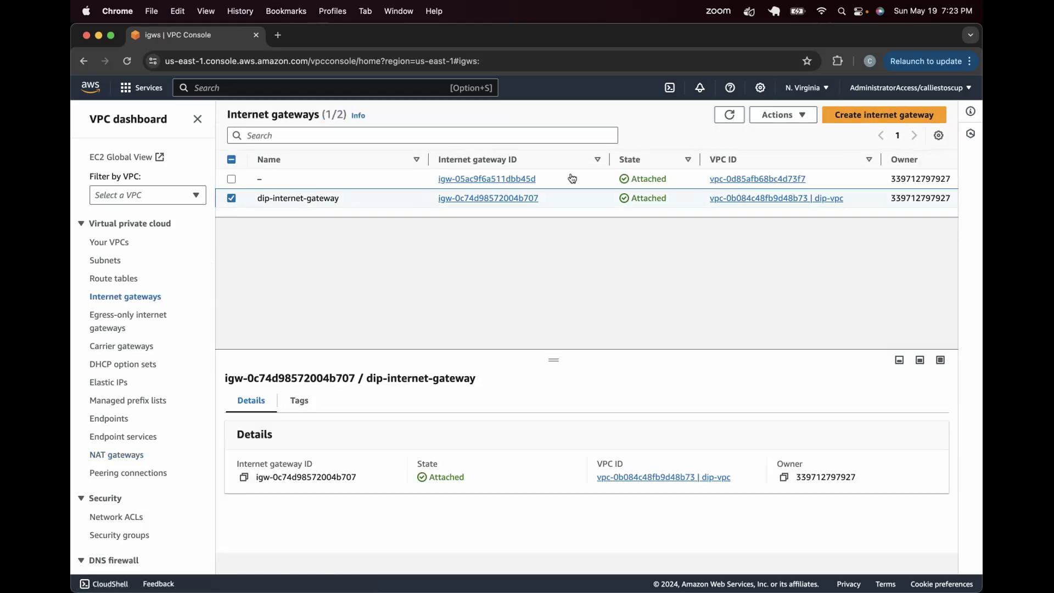
click(763, 117)
click(762, 173)
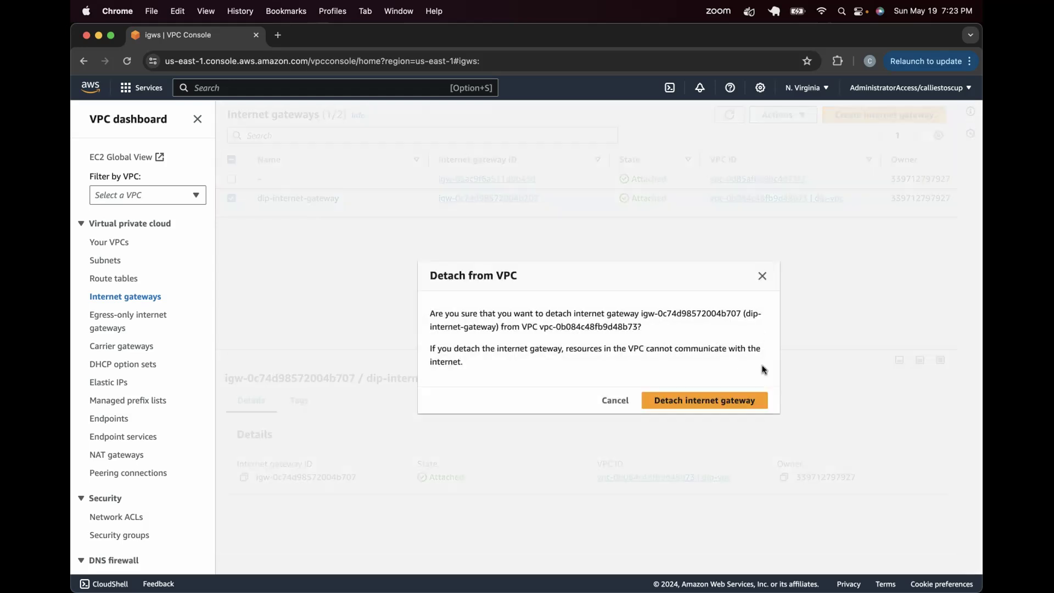
click(606, 401)
click(804, 116)
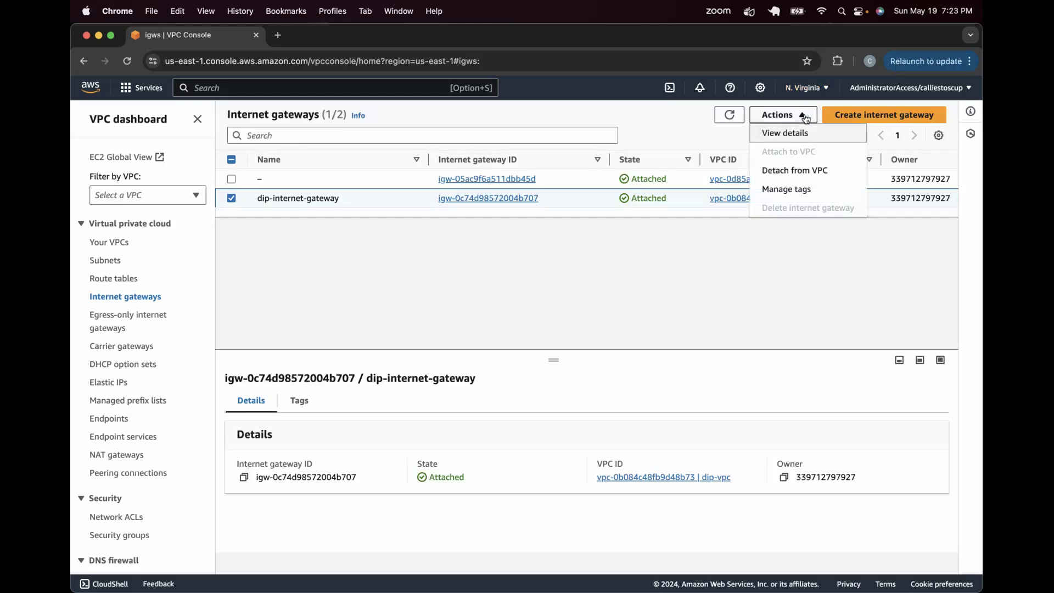
click(805, 171)
click(677, 404)
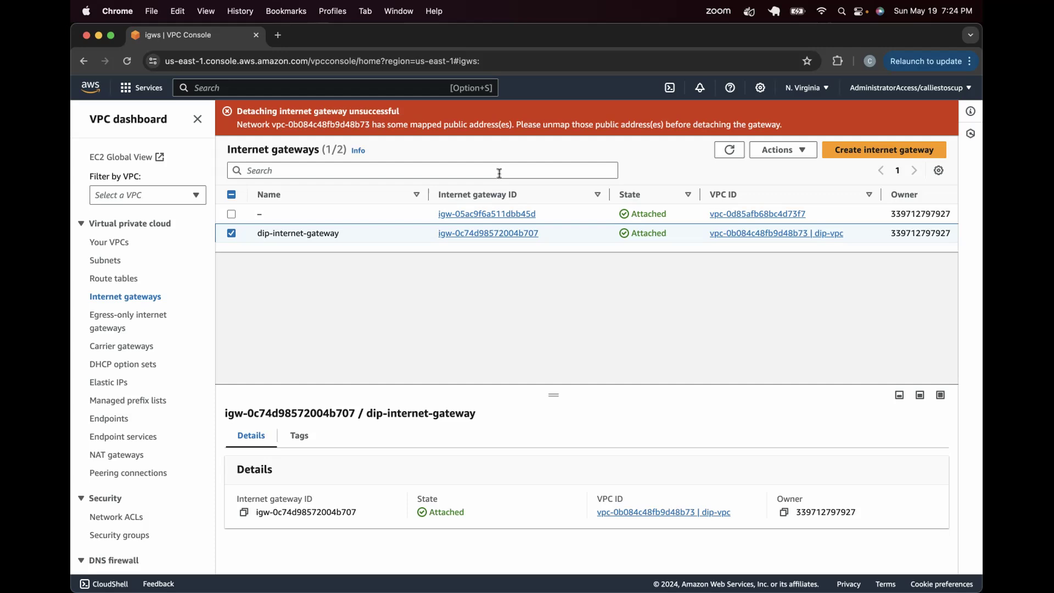
click(231, 234)
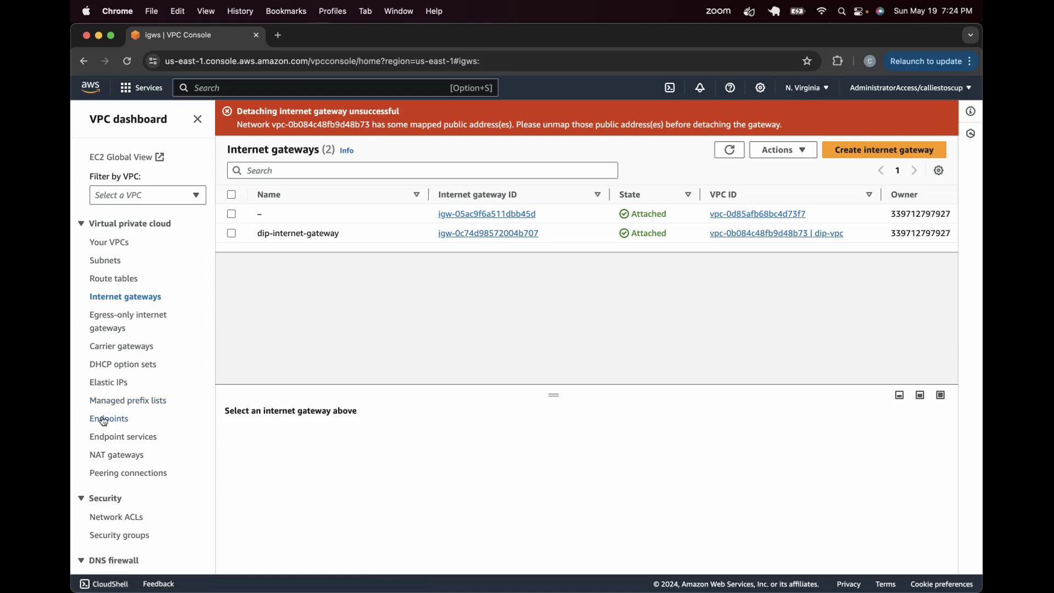
Recheck the state of dip-nat-gateway, and refresh the Elastic IP address list to see whether the address is still associated
click(107, 457)
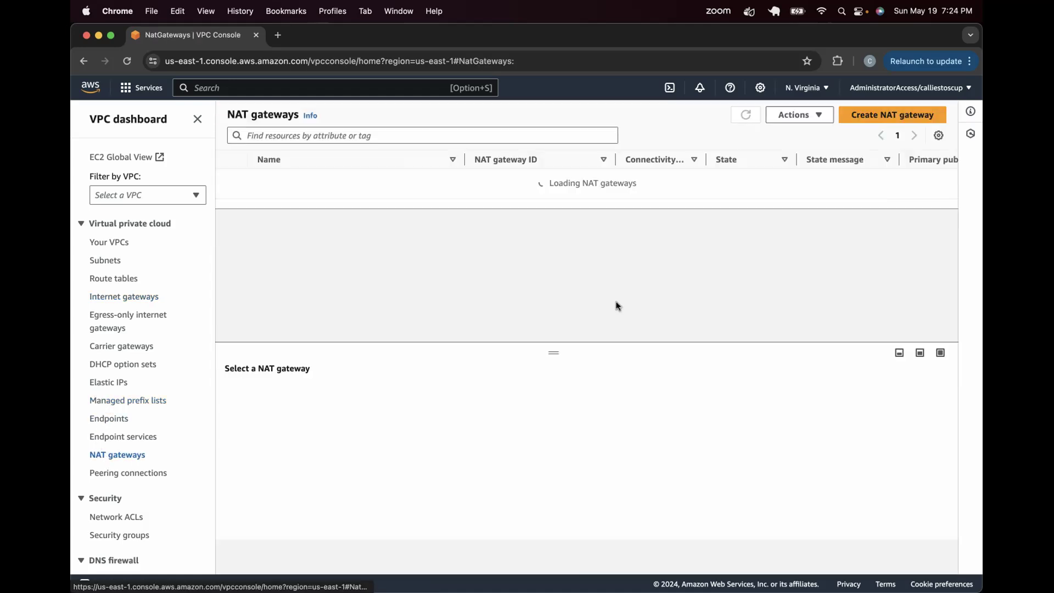
click(745, 114)
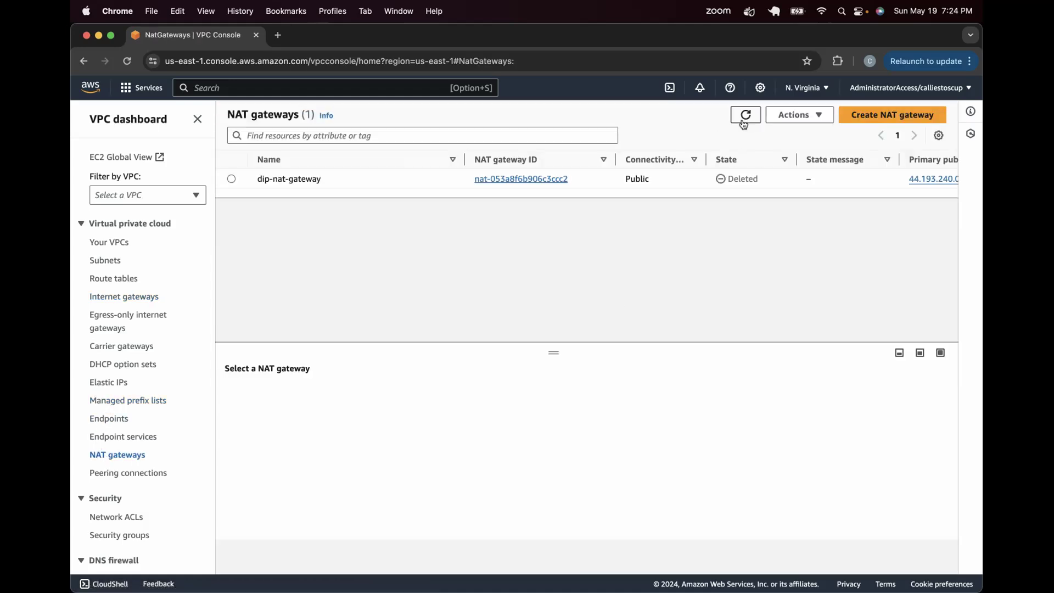
click(97, 386)
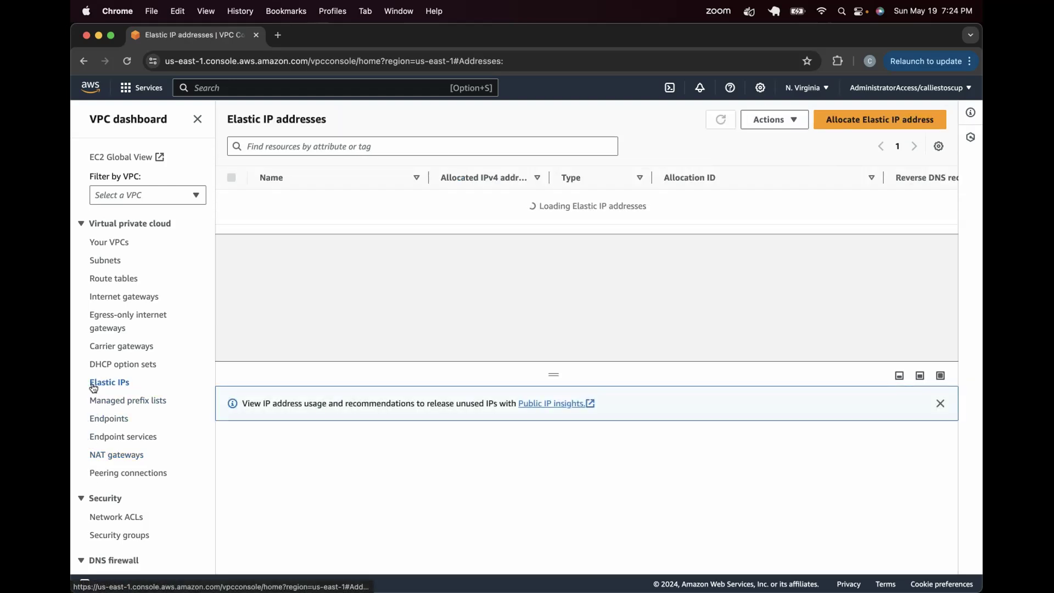
scroll(424, 215, right, 10)
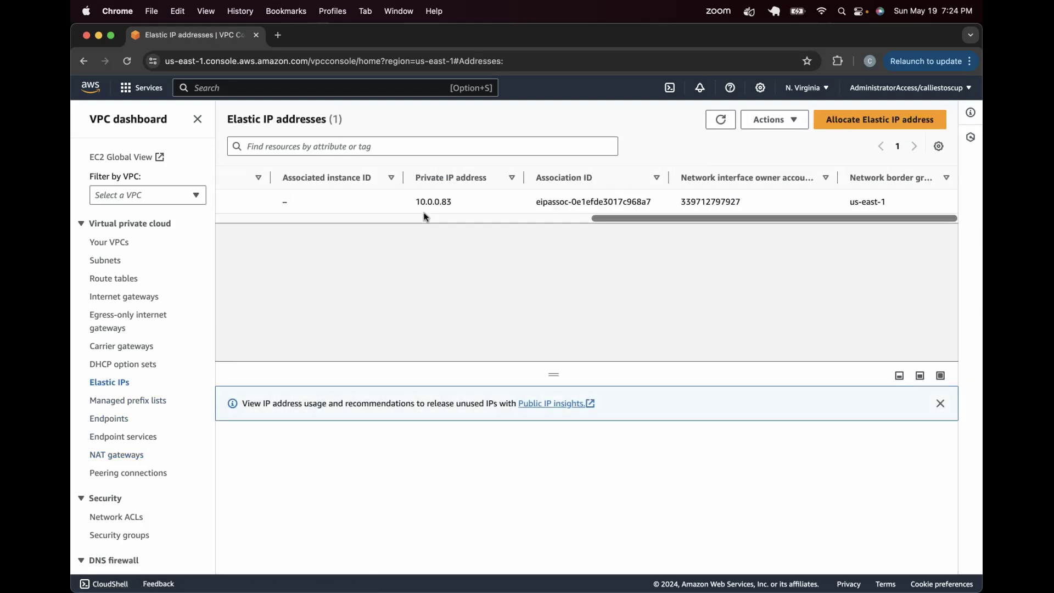
scroll(425, 217, left, 10)
click(721, 127)
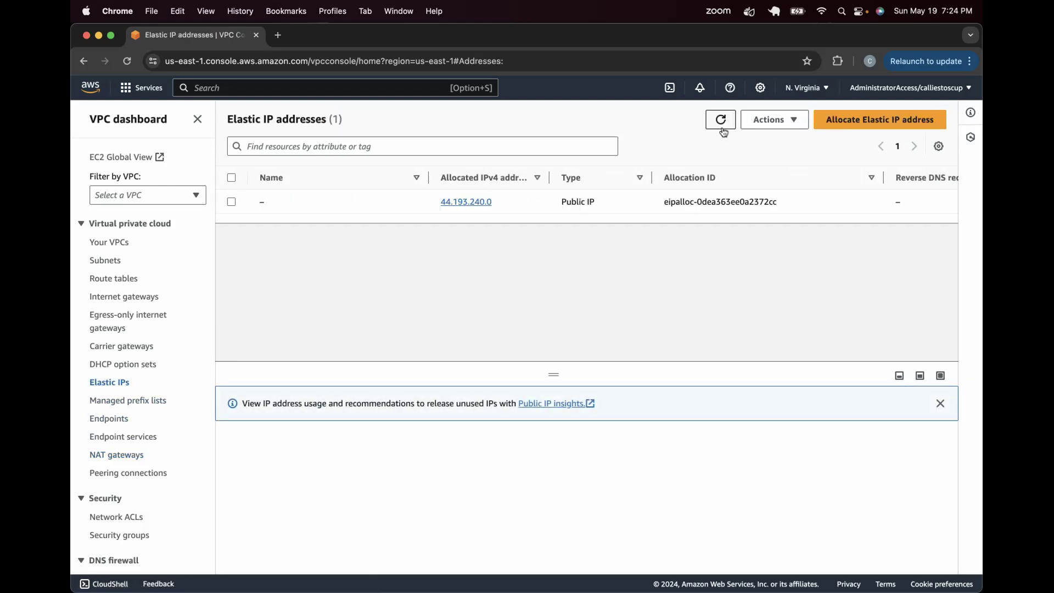
Try to release the allocated Elastic IP address and inspect the full association ID listed for it
click(230, 202)
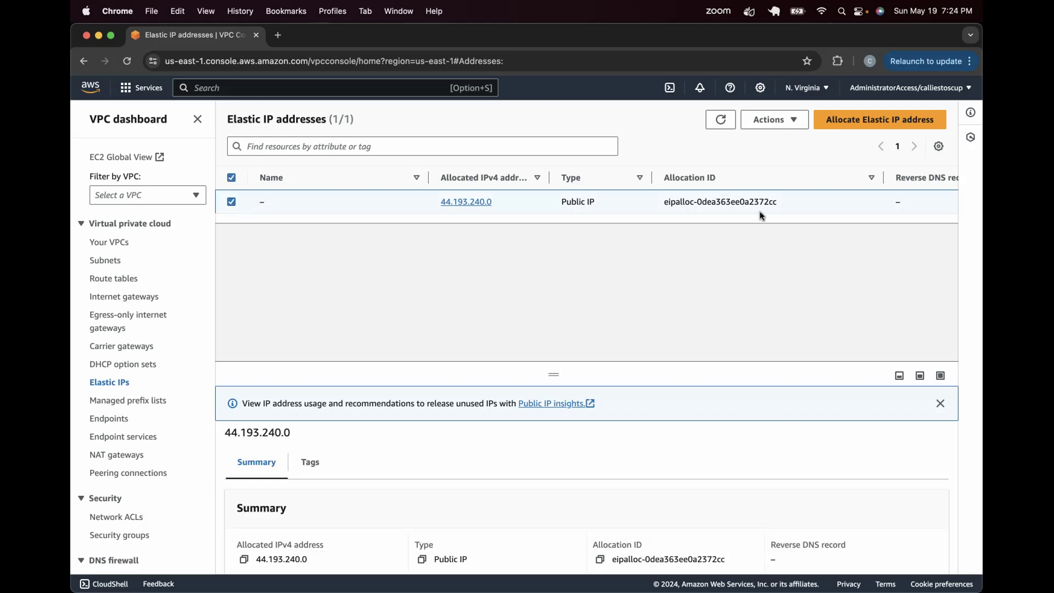
click(782, 121)
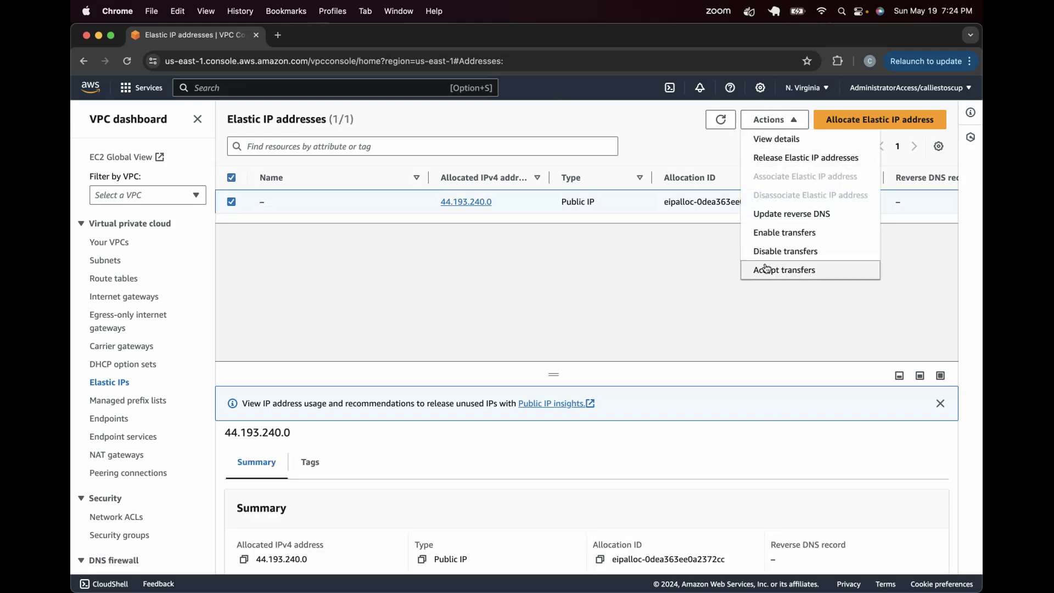
click(757, 159)
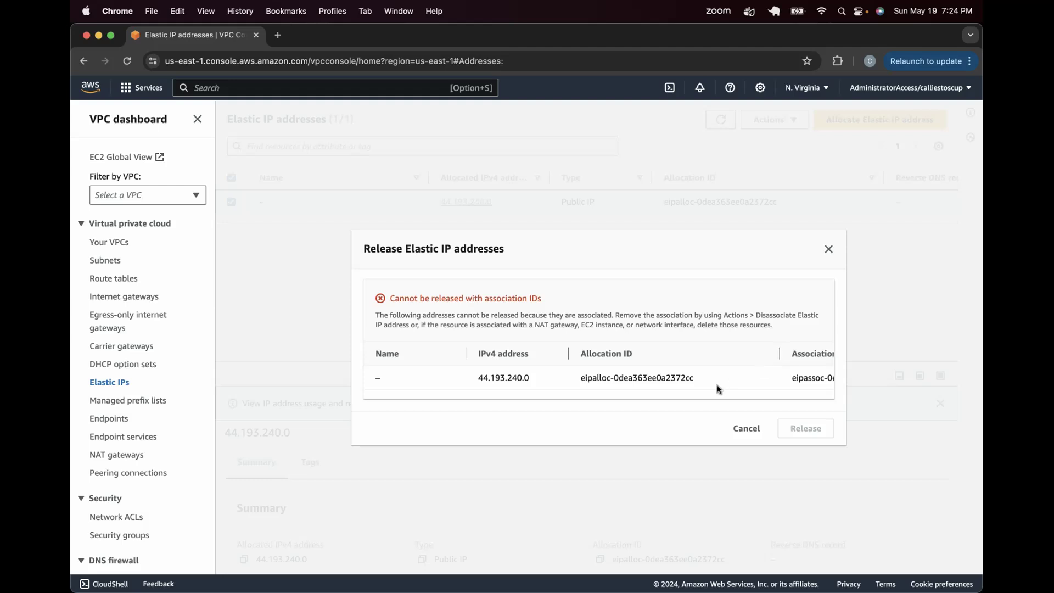
scroll(719, 390, right, 5)
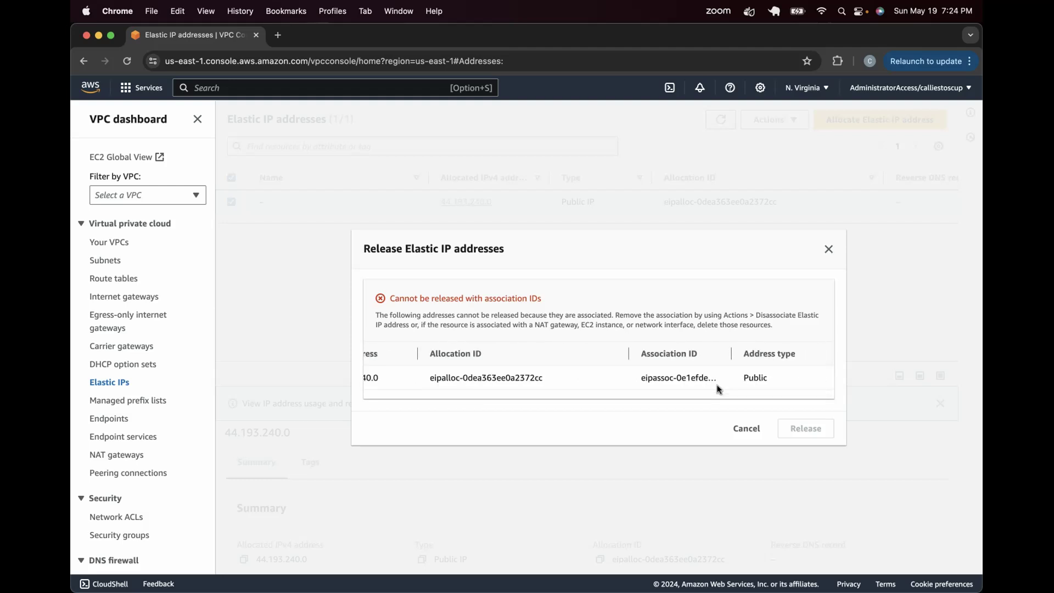
drag(628, 355, 652, 363)
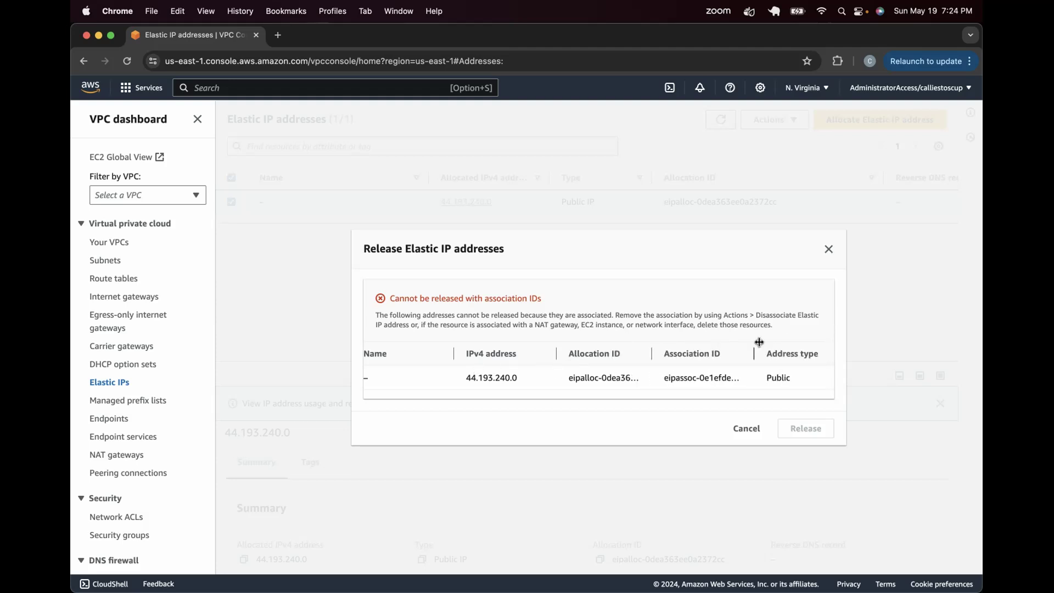
drag(759, 342, 833, 353)
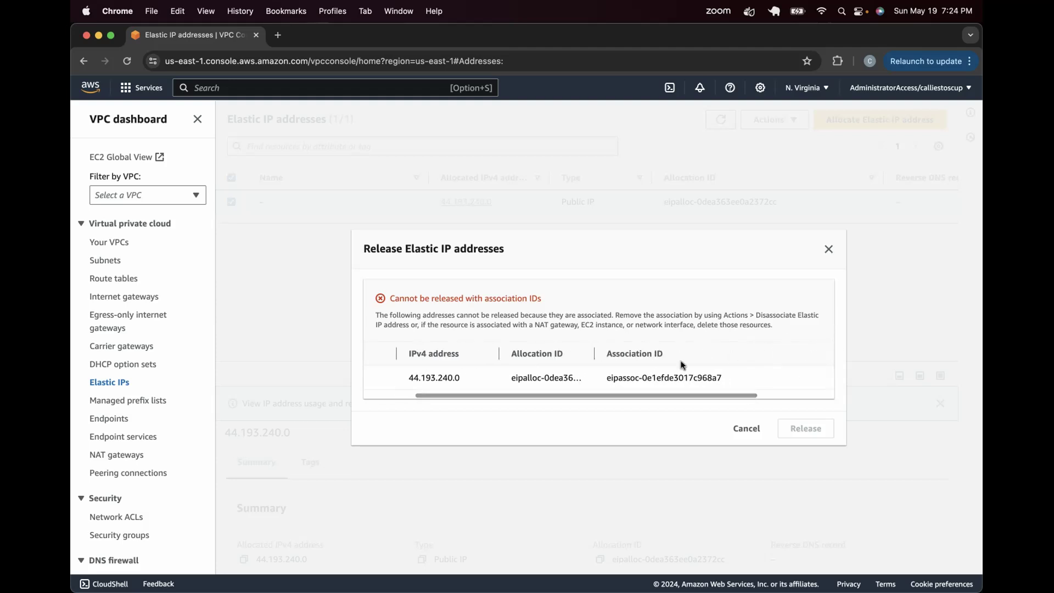
click(746, 429)
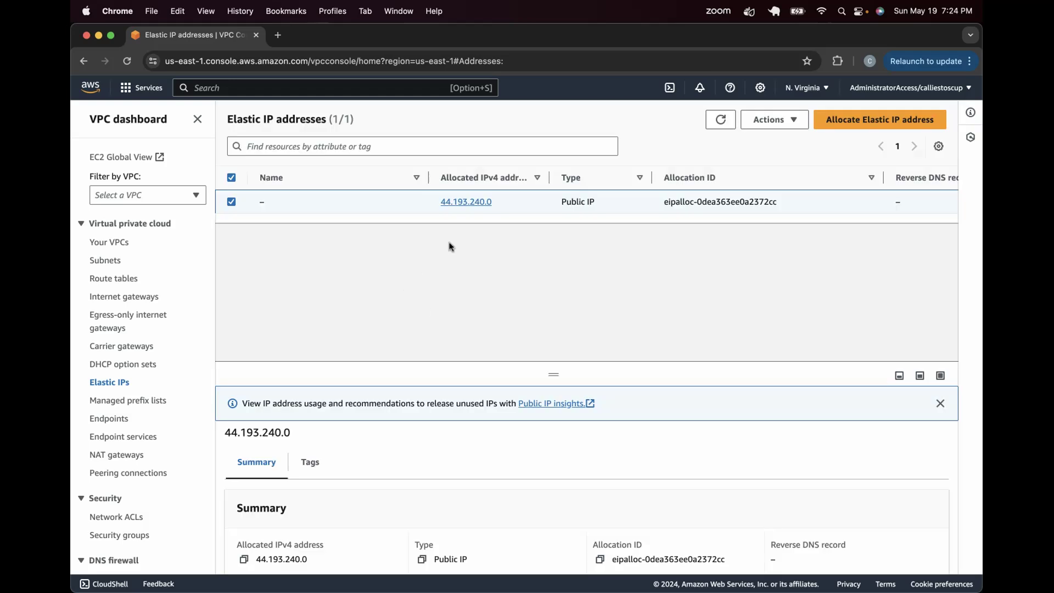
click(231, 203)
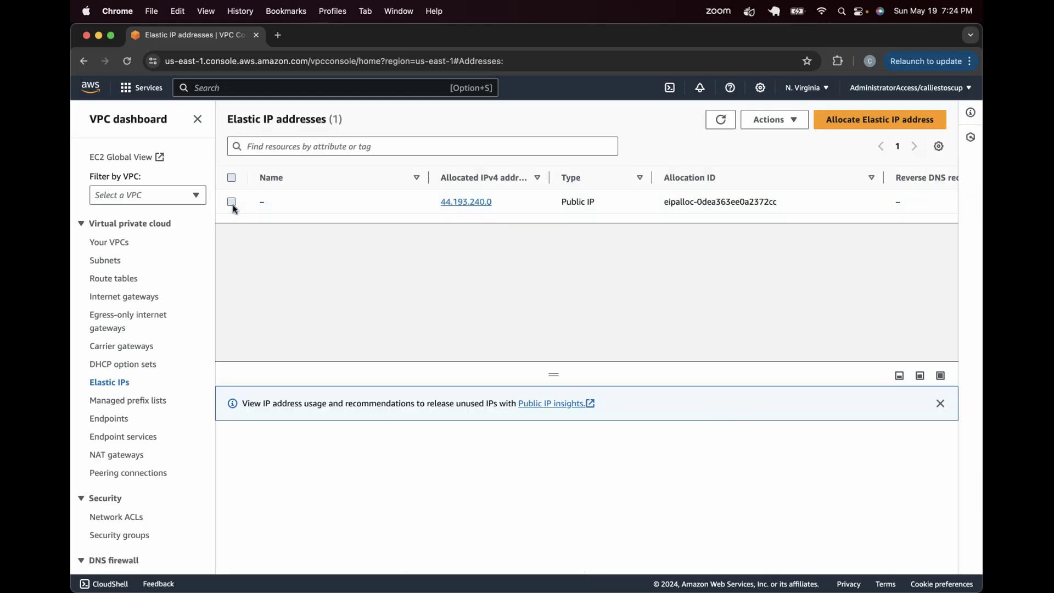
Follow the Elastic IP address's details to its linked NAT gateway and refresh that gateway's state
click(465, 207)
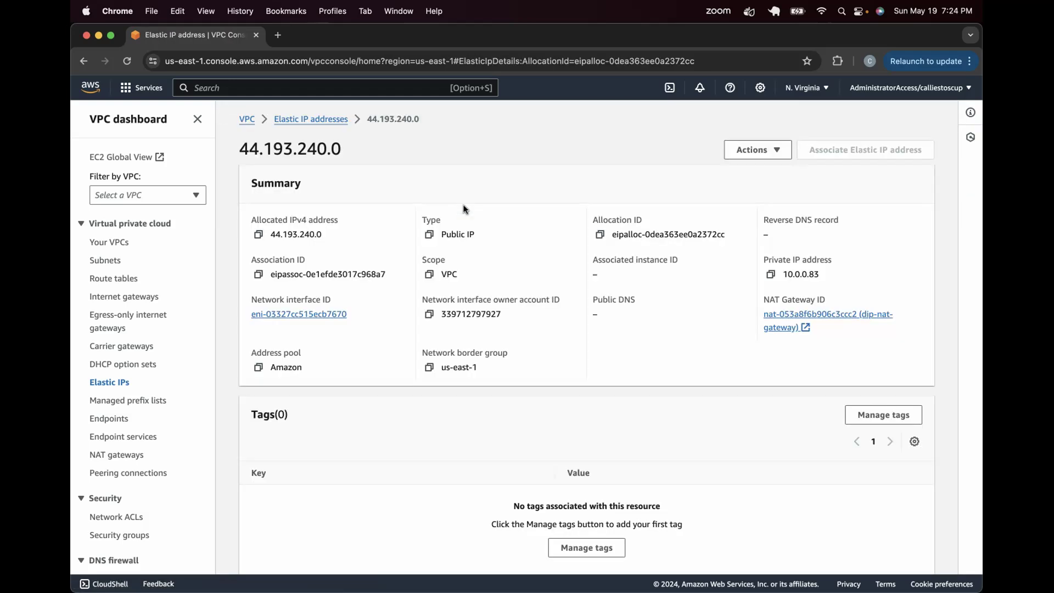
click(799, 316)
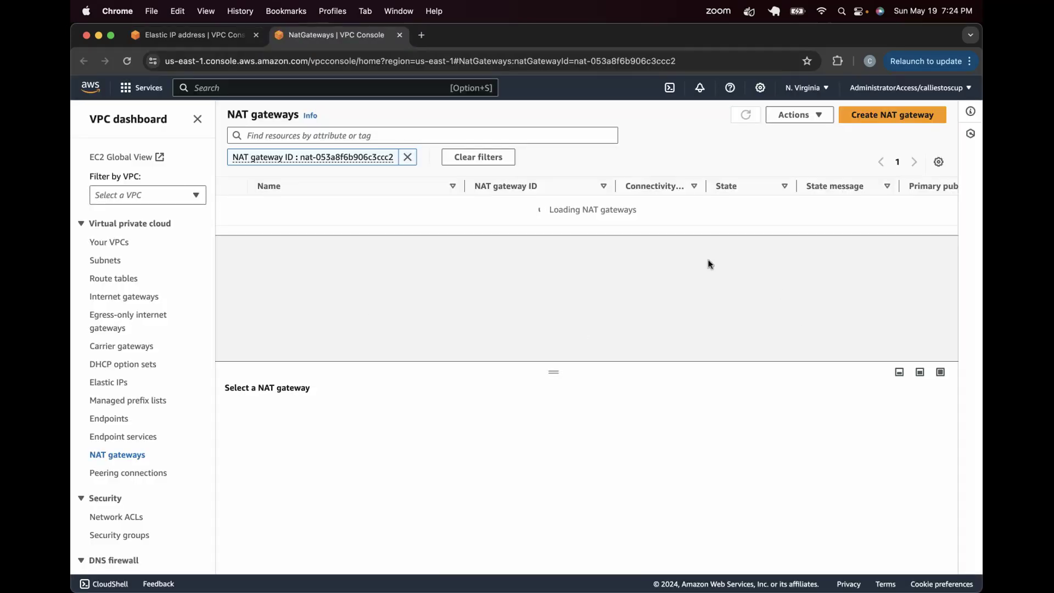
click(747, 116)
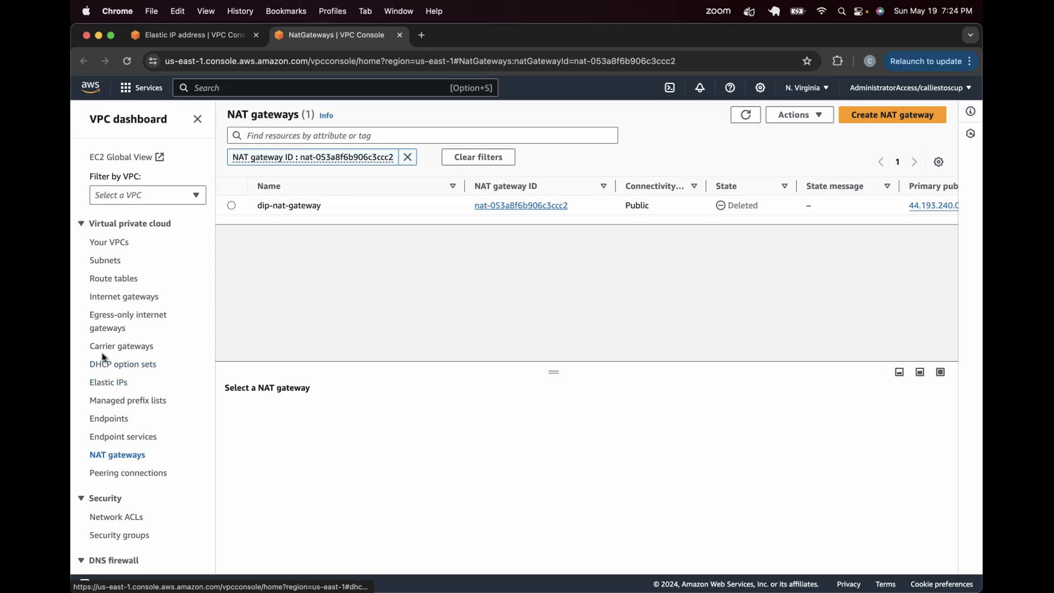
Try to delete the route tables dip-private-route-table and dip-public-route-table together, and review what blocks their deletion
click(107, 280)
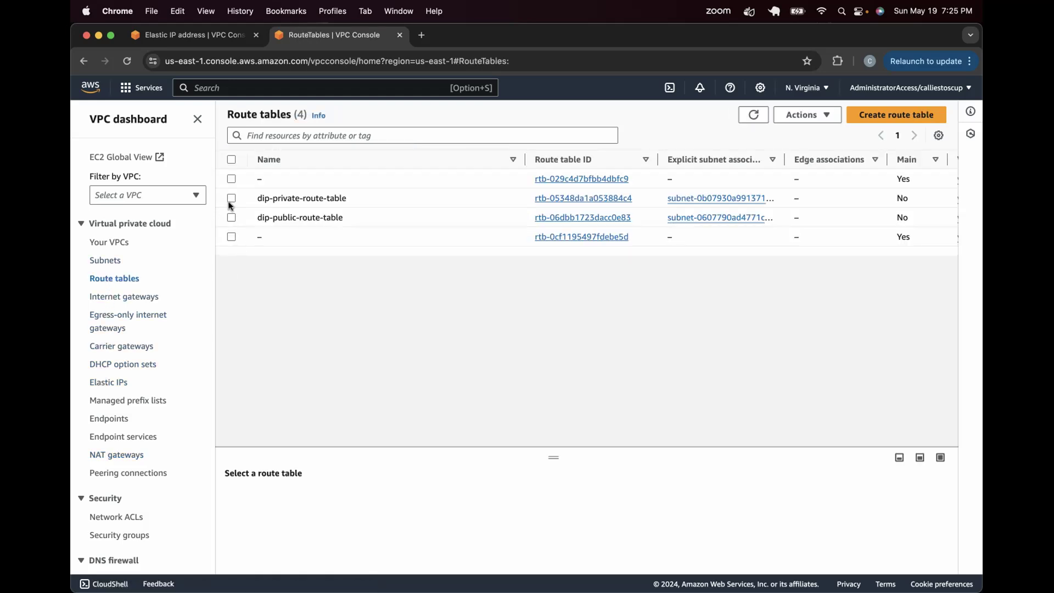
click(231, 198)
click(231, 218)
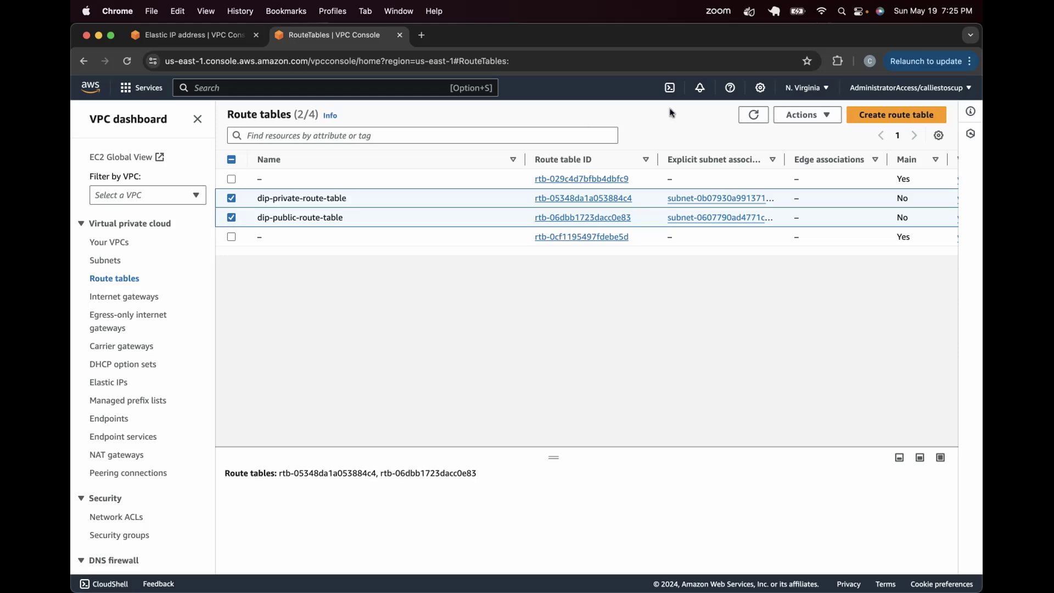
click(826, 116)
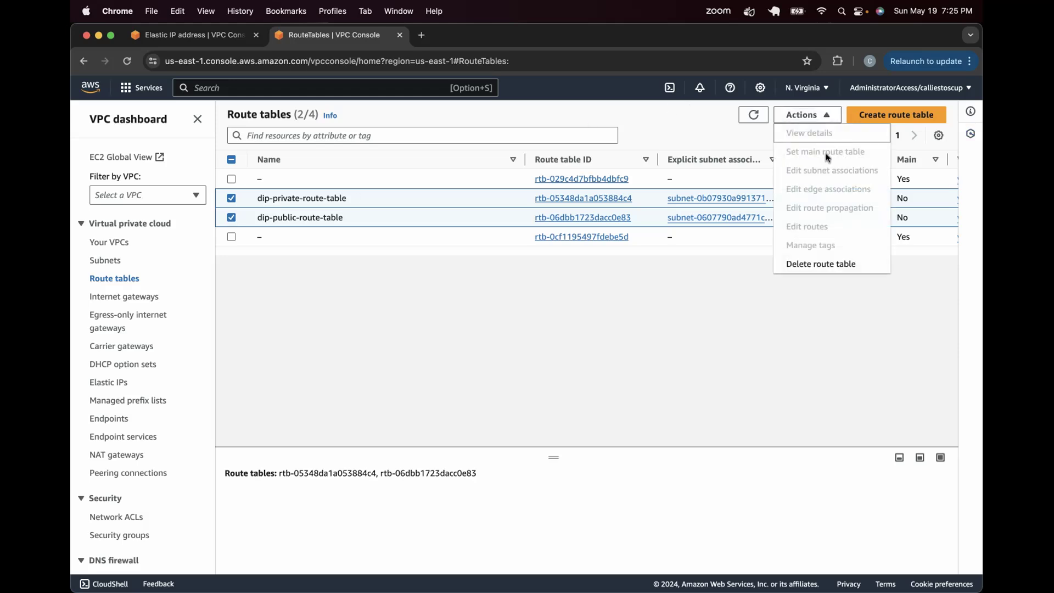
click(824, 262)
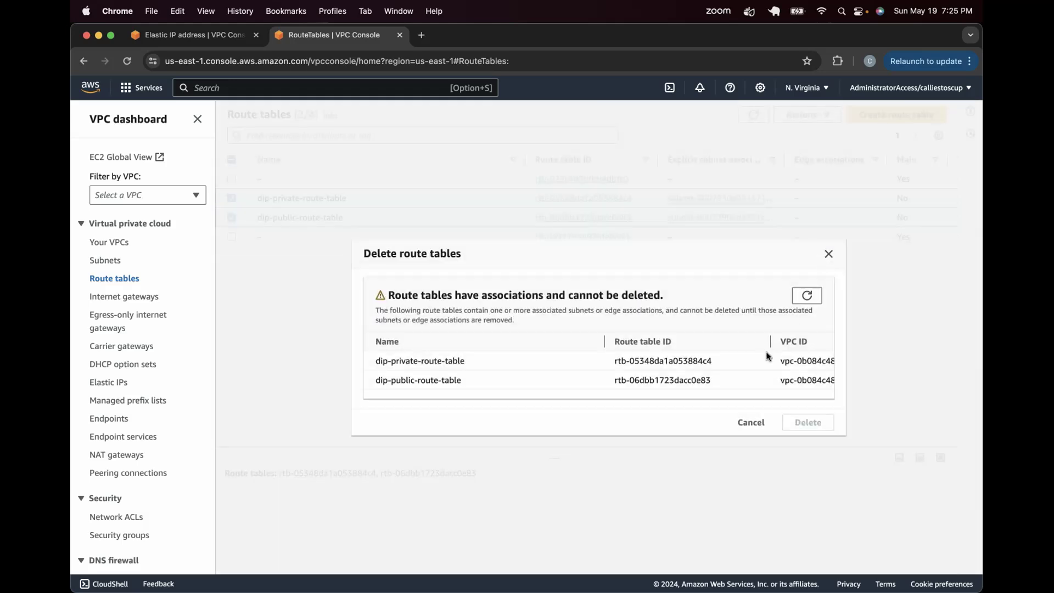
scroll(767, 355, right, 4)
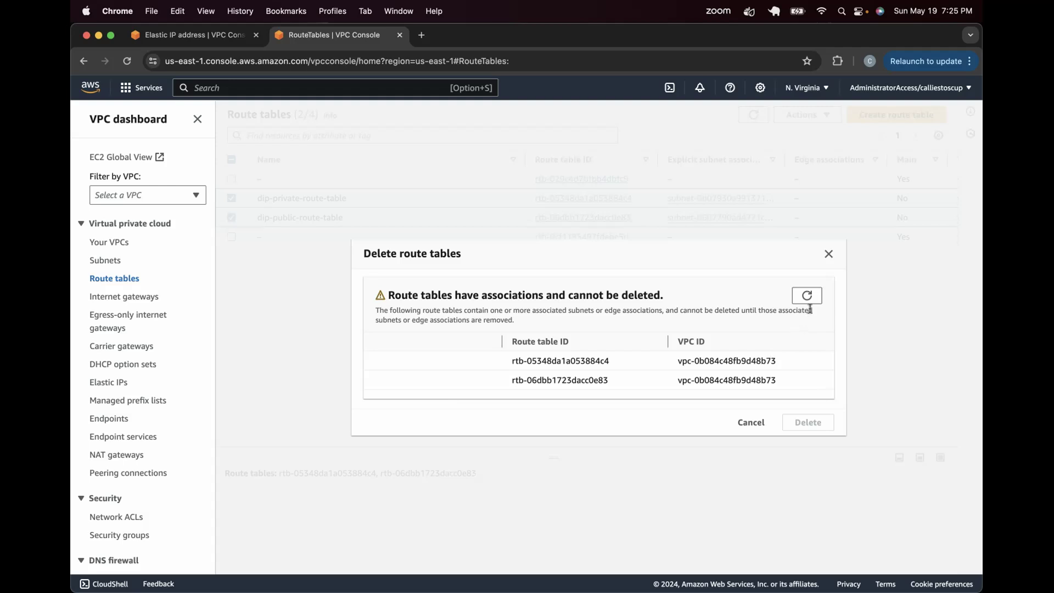
click(828, 254)
click(229, 198)
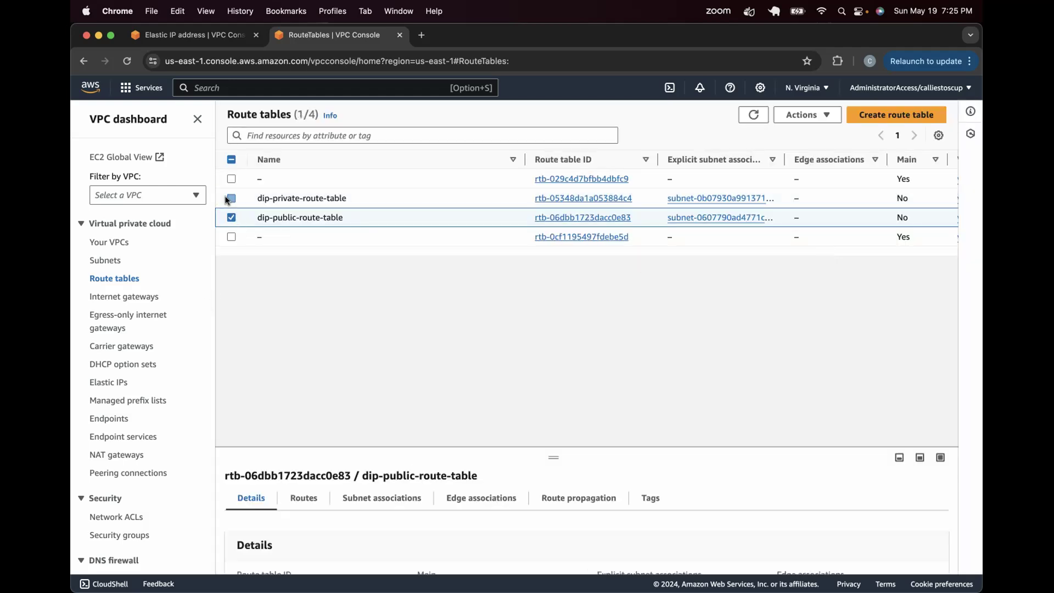
click(250, 218)
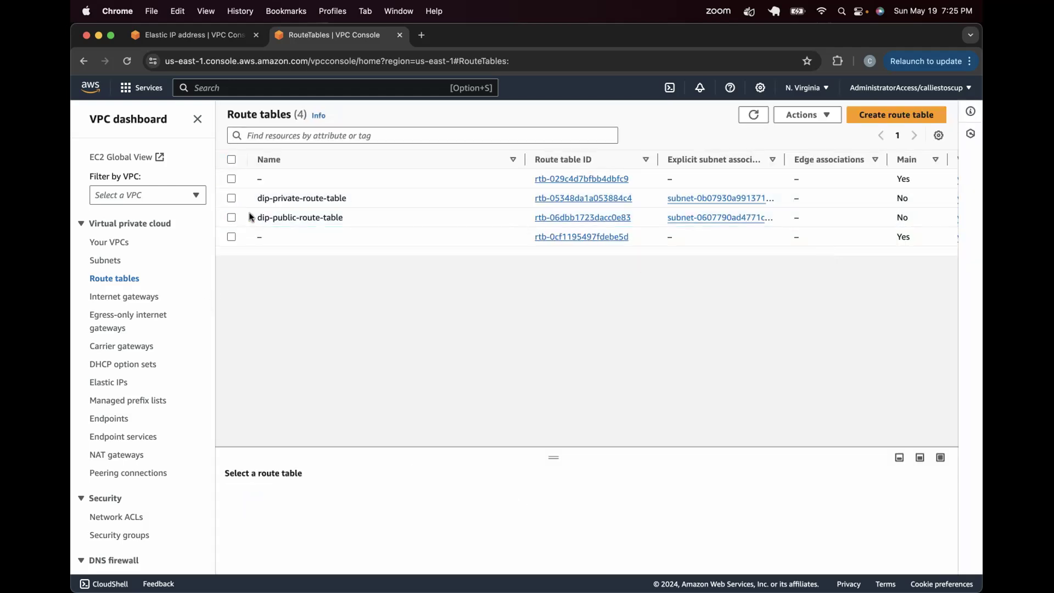
Remove the dip-public-subnet association from dip-public-route-table and save the associations
click(303, 218)
click(545, 218)
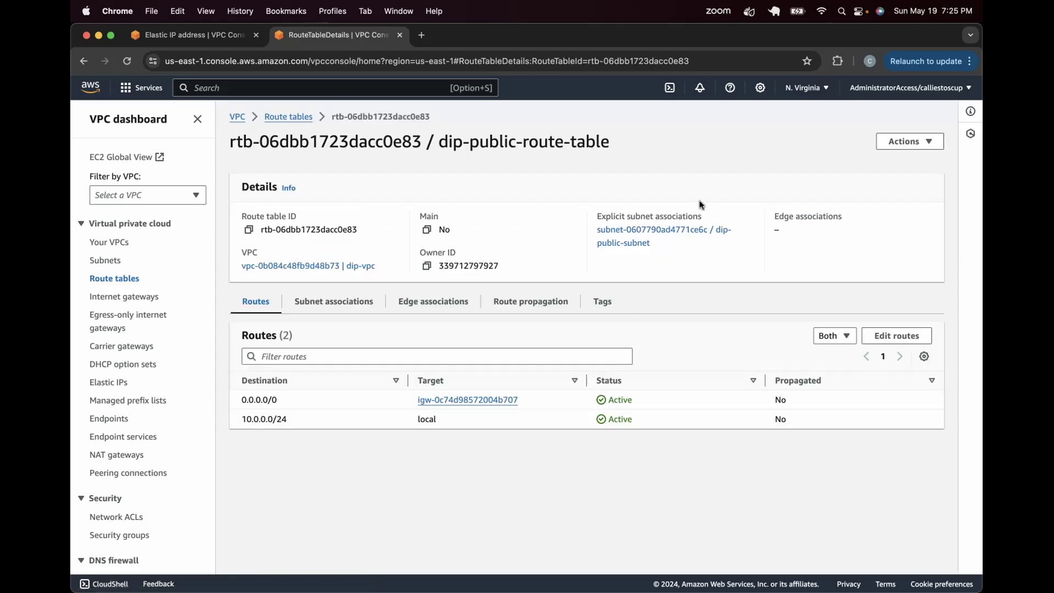
click(912, 144)
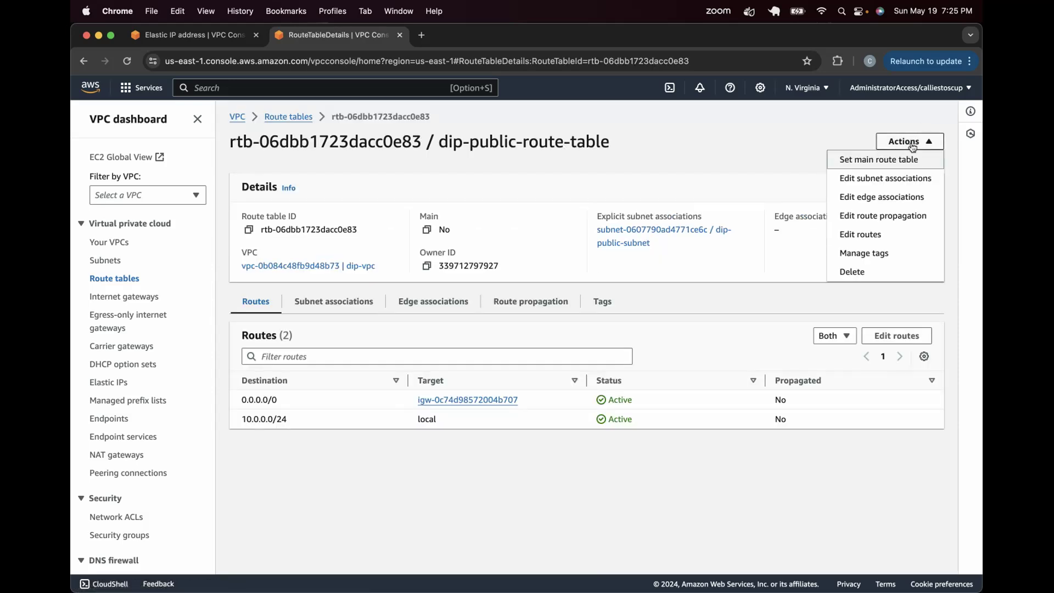
click(891, 182)
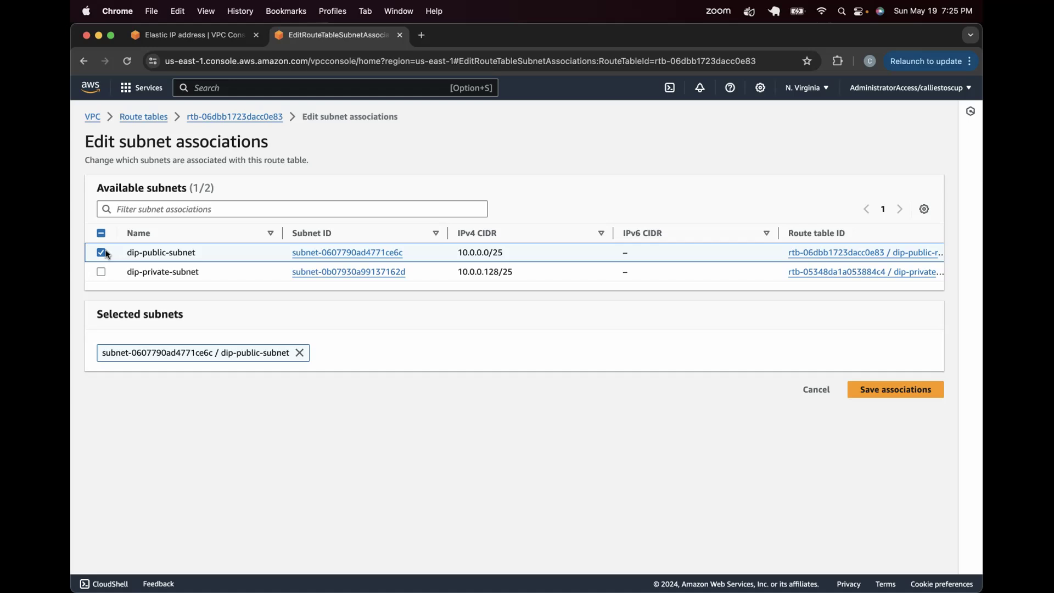
click(106, 253)
click(858, 307)
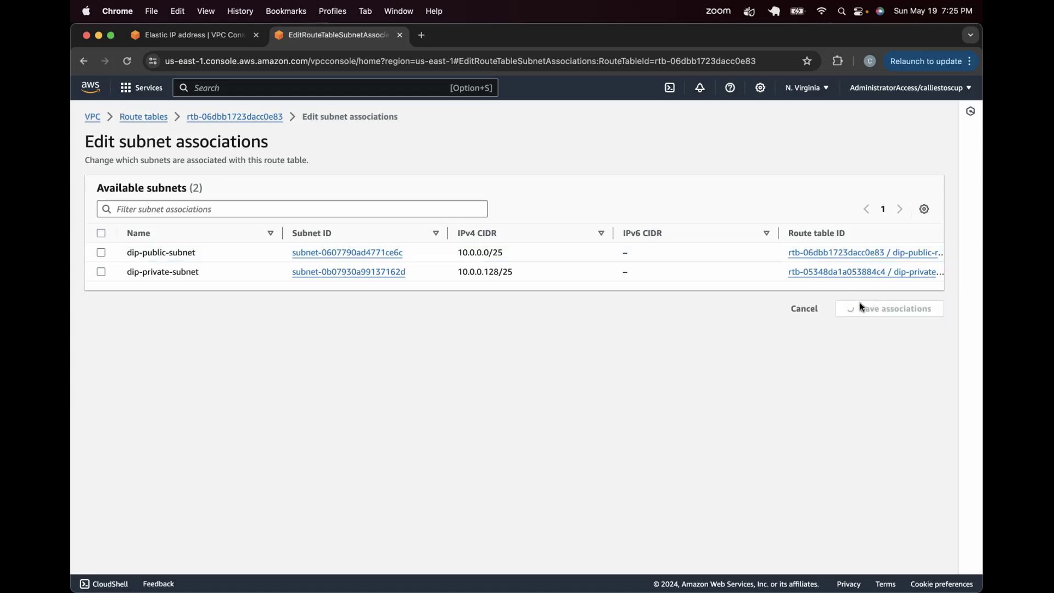
Delete the dip-public-route-table, confirming with "delete"
click(886, 159)
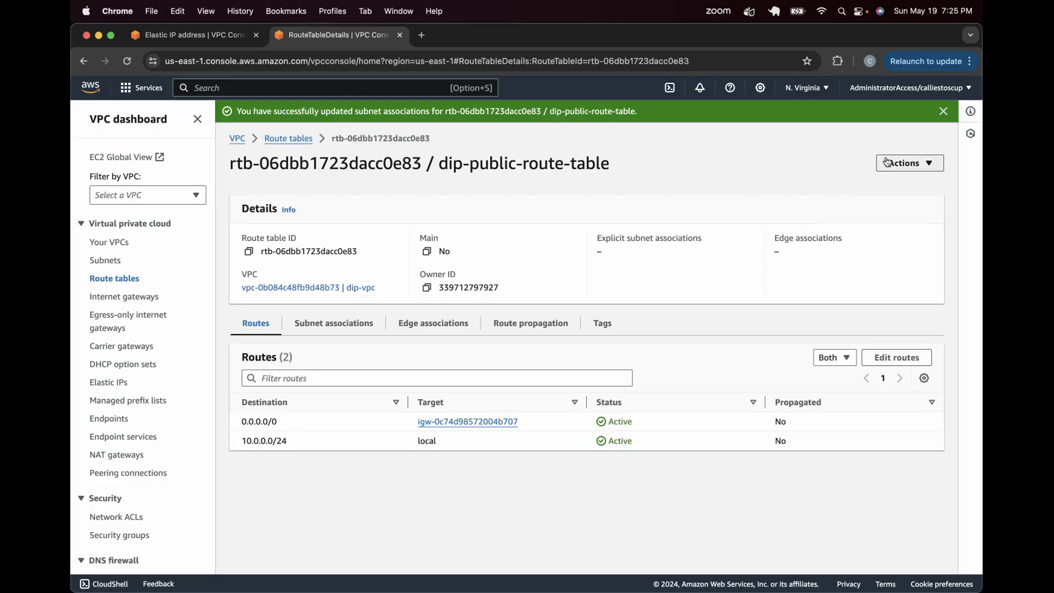
click(849, 292)
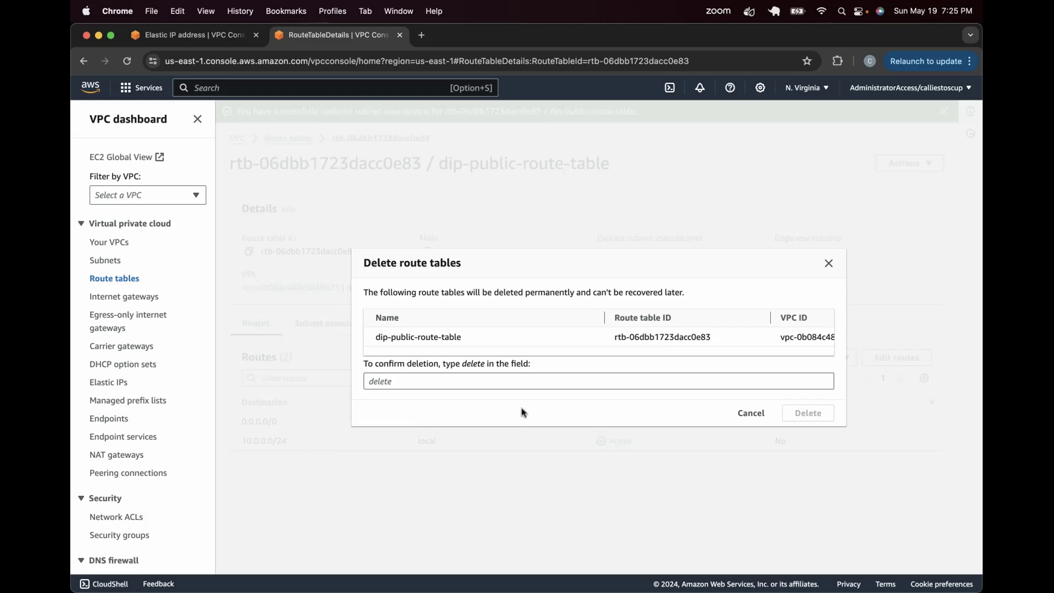
click(470, 384)
text(delete)
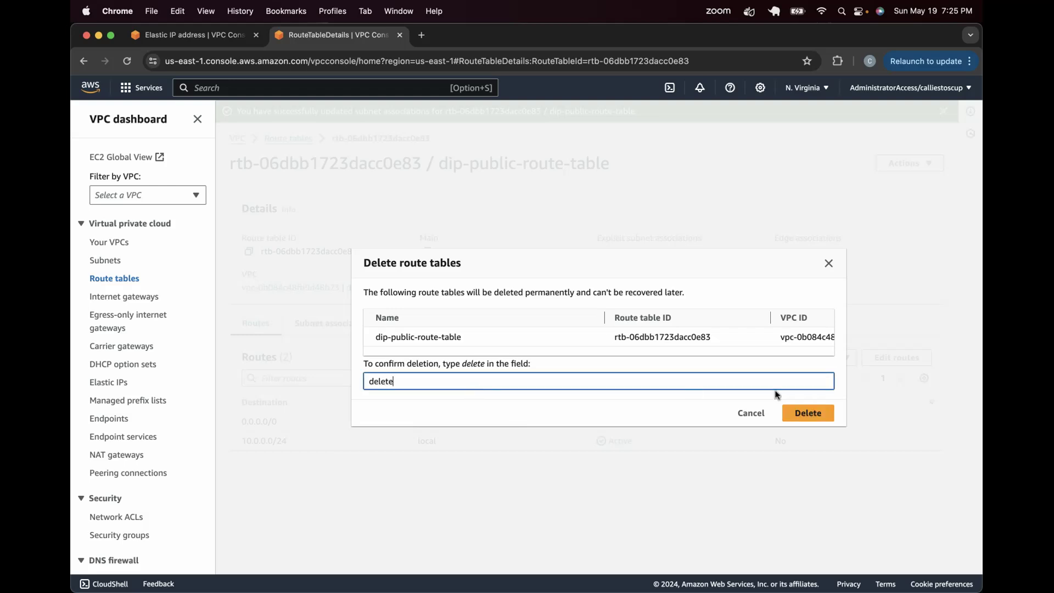
click(805, 414)
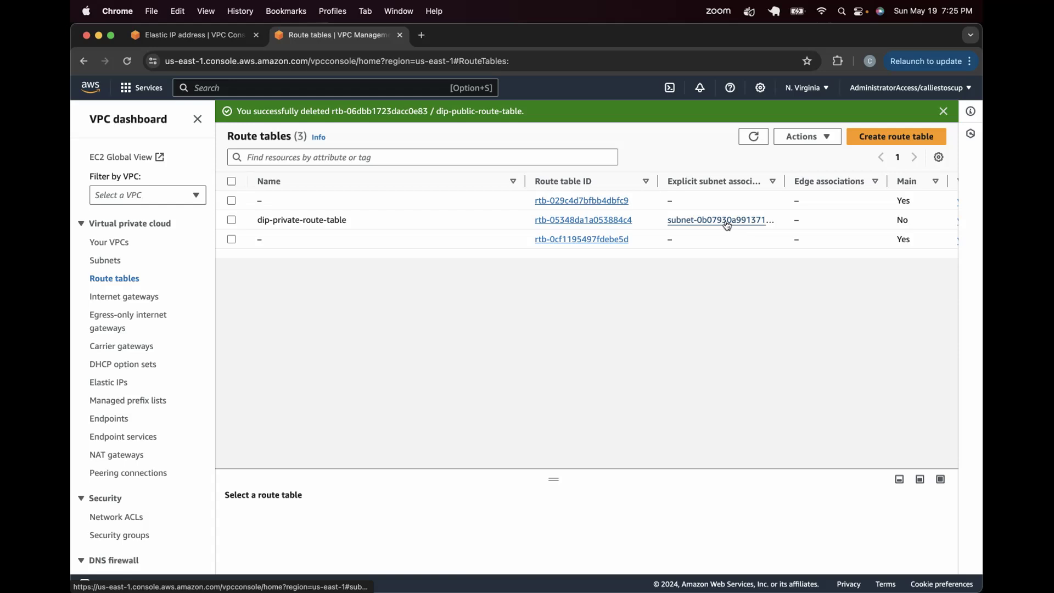
Remove the dip-private-subnet association from dip-private-route-table and save the associations
click(563, 224)
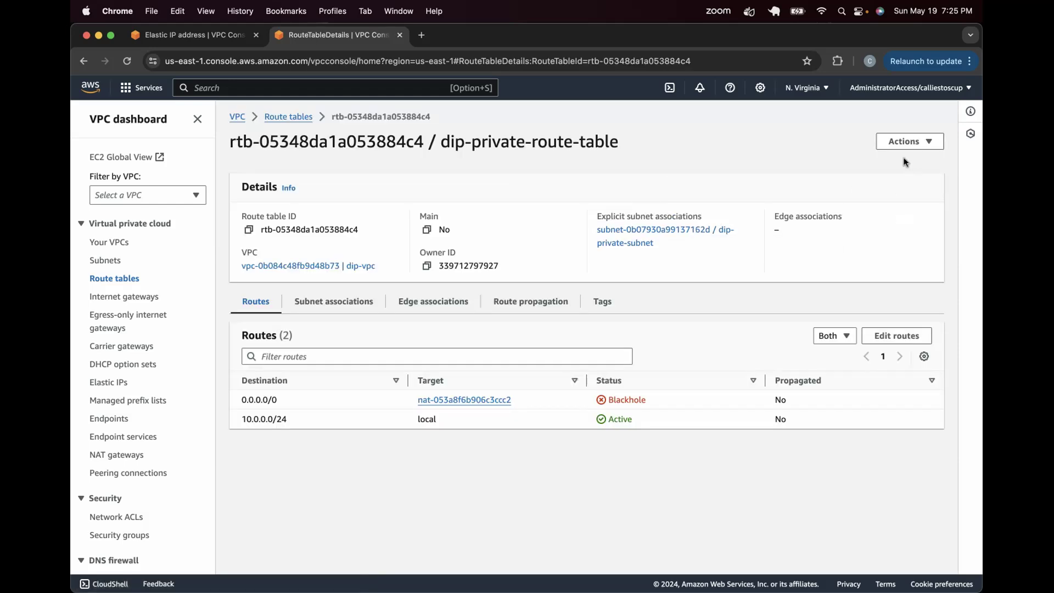
click(904, 141)
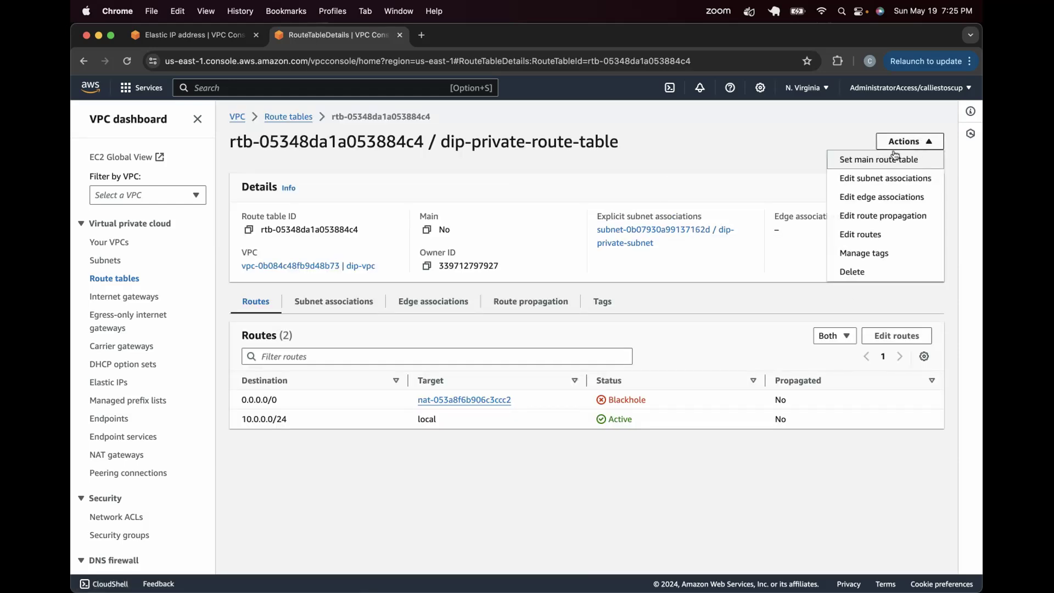
click(879, 185)
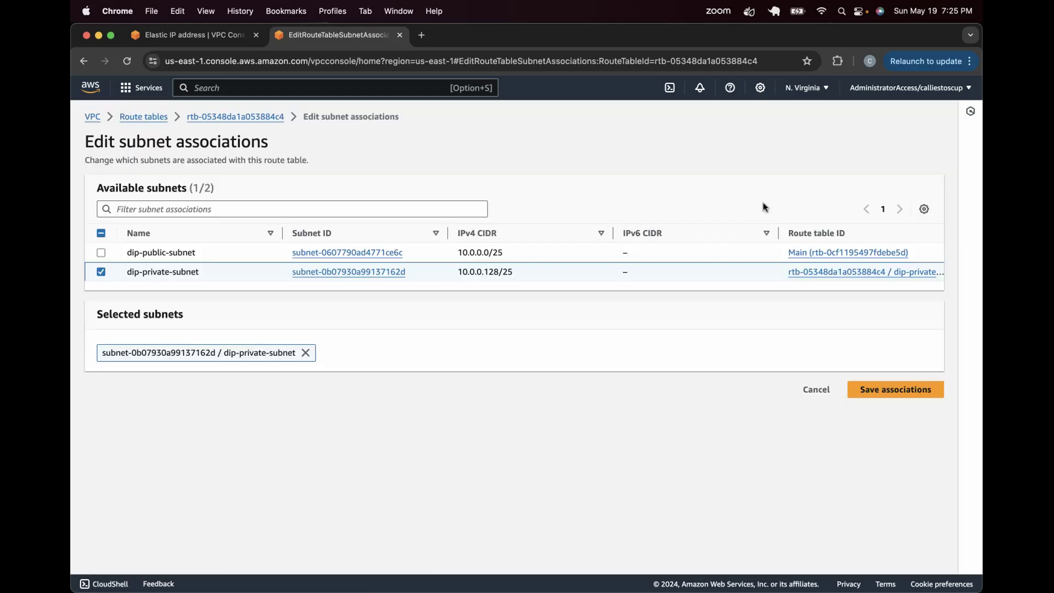
click(101, 271)
click(890, 308)
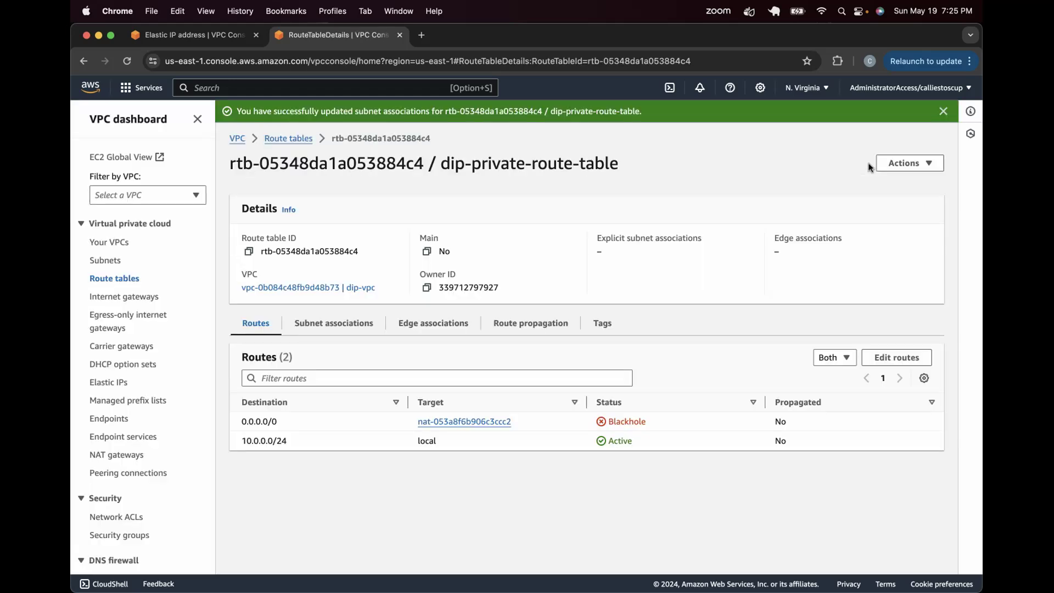
Delete the dip-private-route-table, confirming with "delete"
click(882, 165)
click(853, 293)
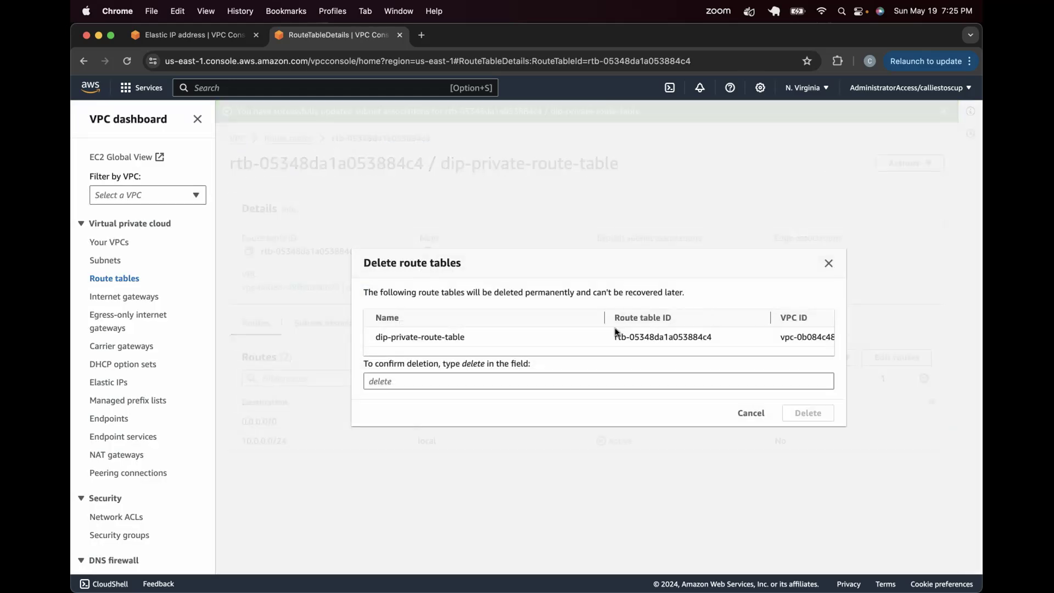
click(420, 381)
text(delete)
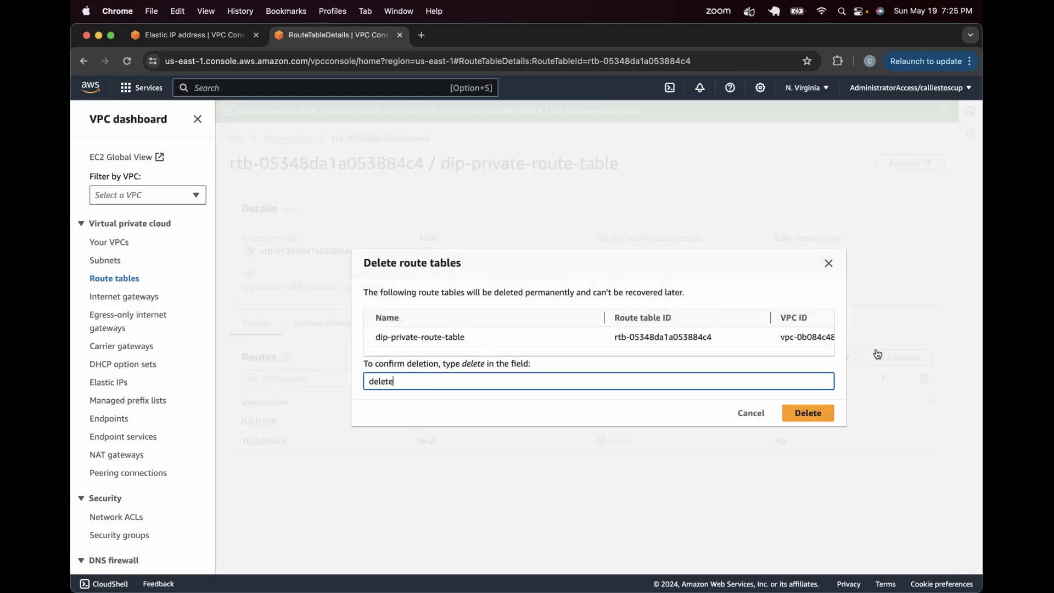
click(799, 414)
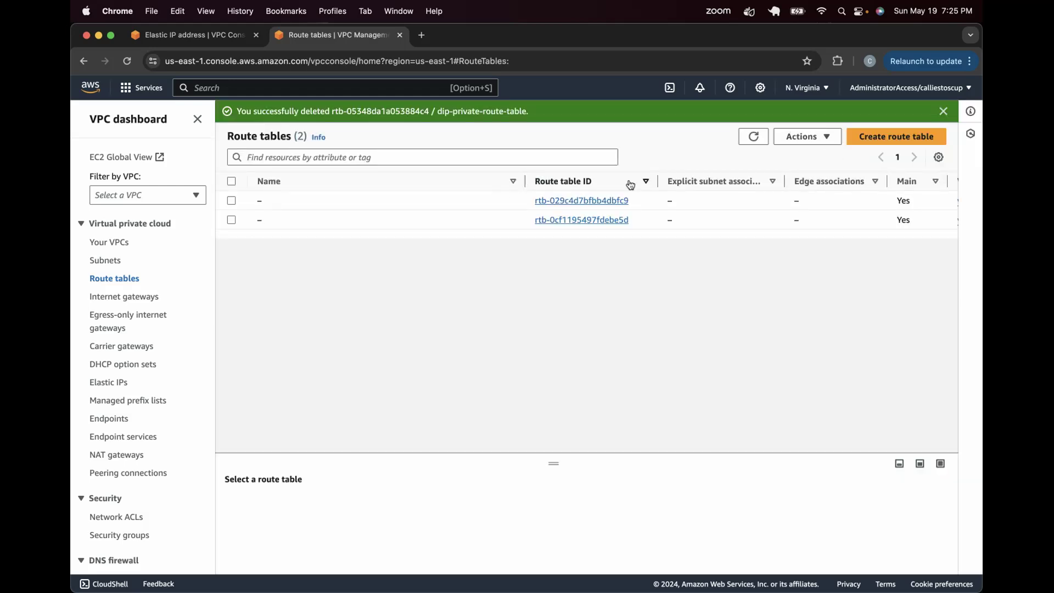
Delete the subnets dip-public-subnet and dip-private-subnet together, confirming with "delete"
click(100, 262)
click(231, 218)
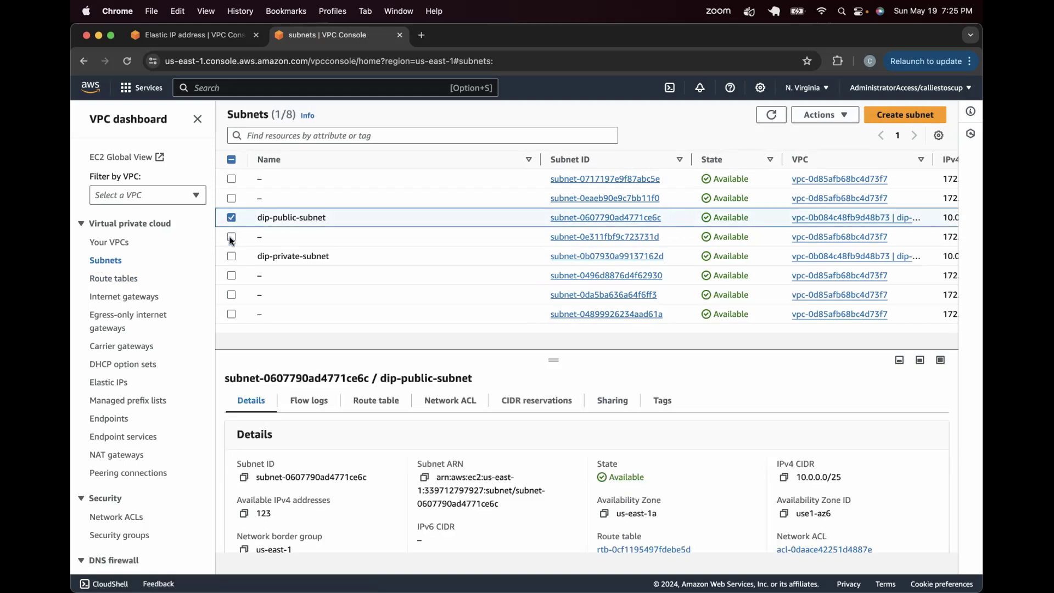
click(231, 256)
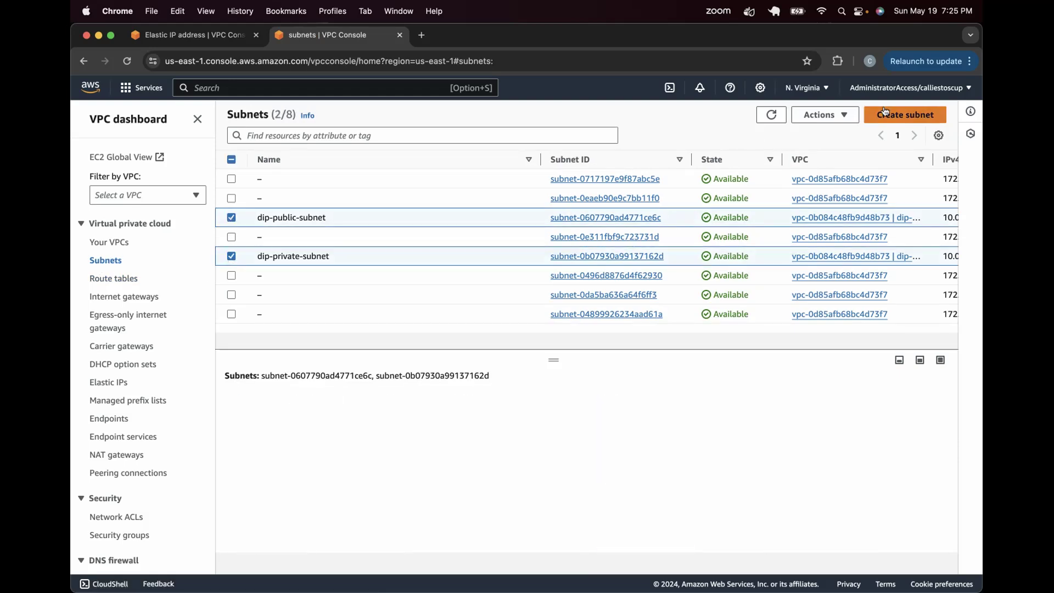
click(821, 114)
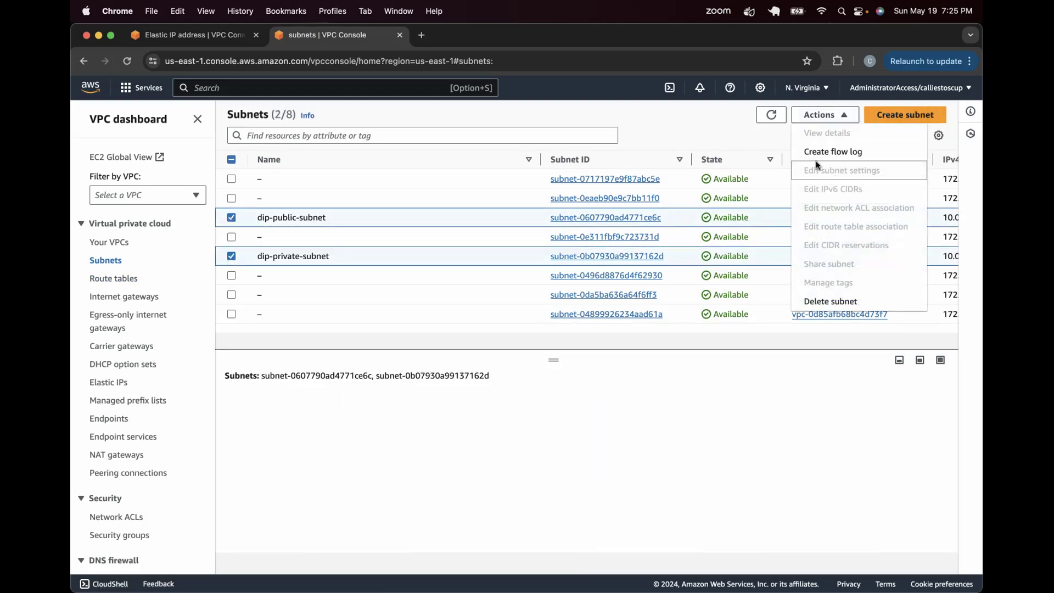
click(821, 303)
click(402, 386)
text(delete)
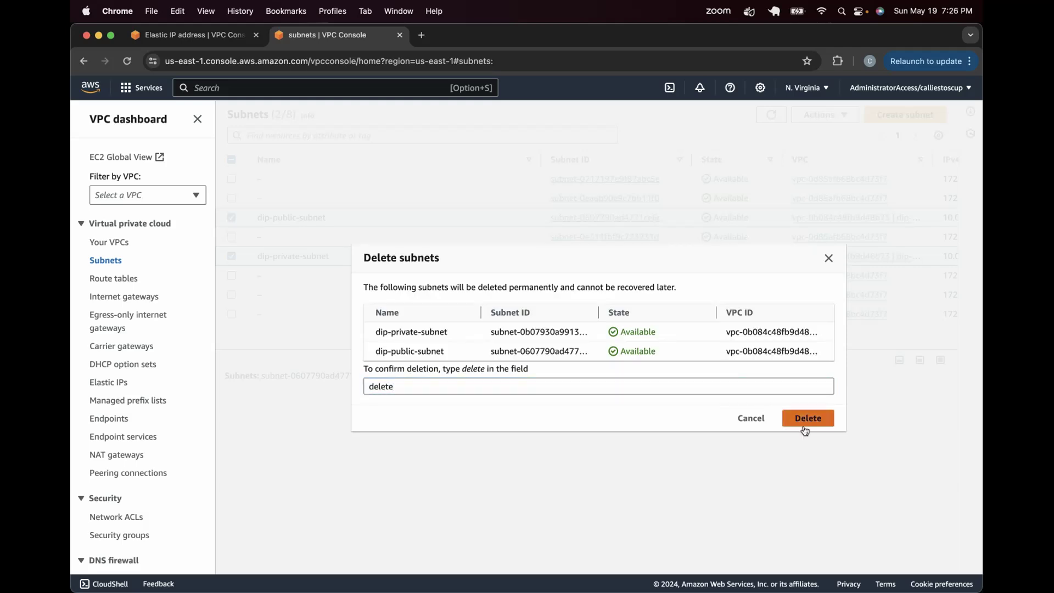
click(806, 419)
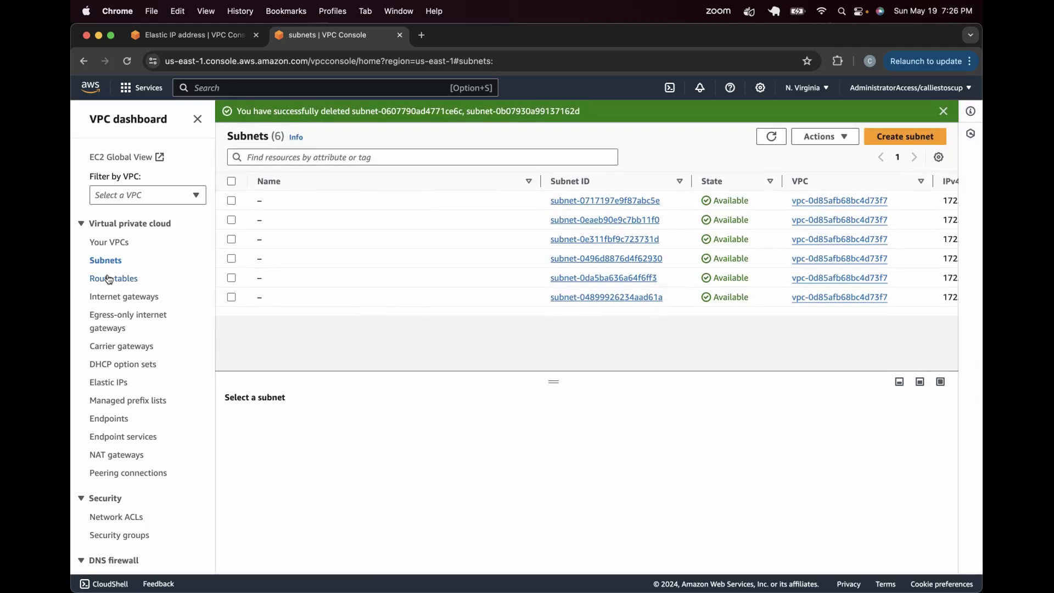
Detach dip-internet-gateway from dip-vpc
click(111, 298)
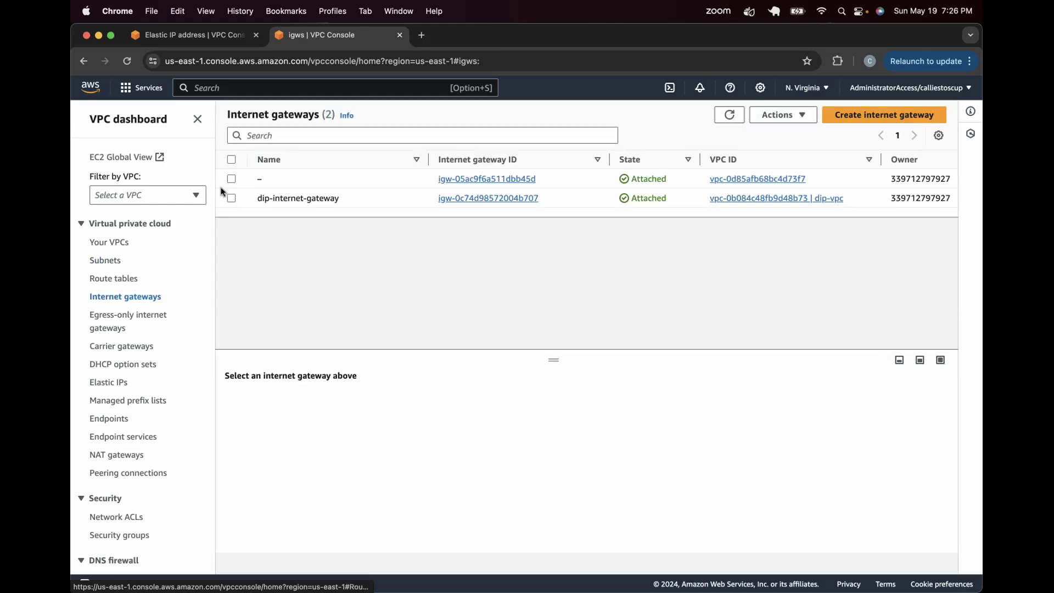
click(533, 199)
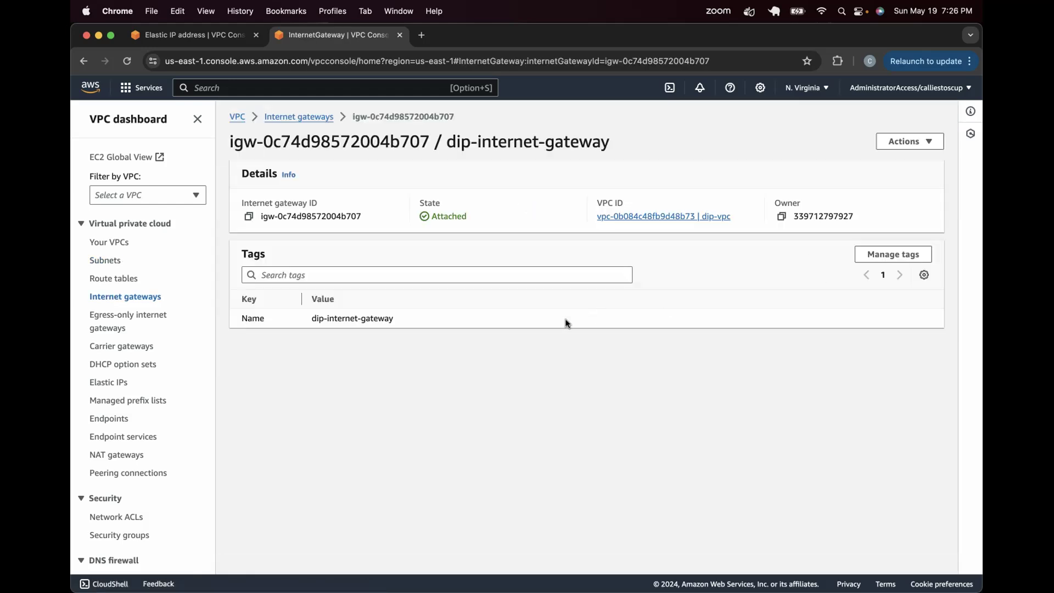
click(906, 141)
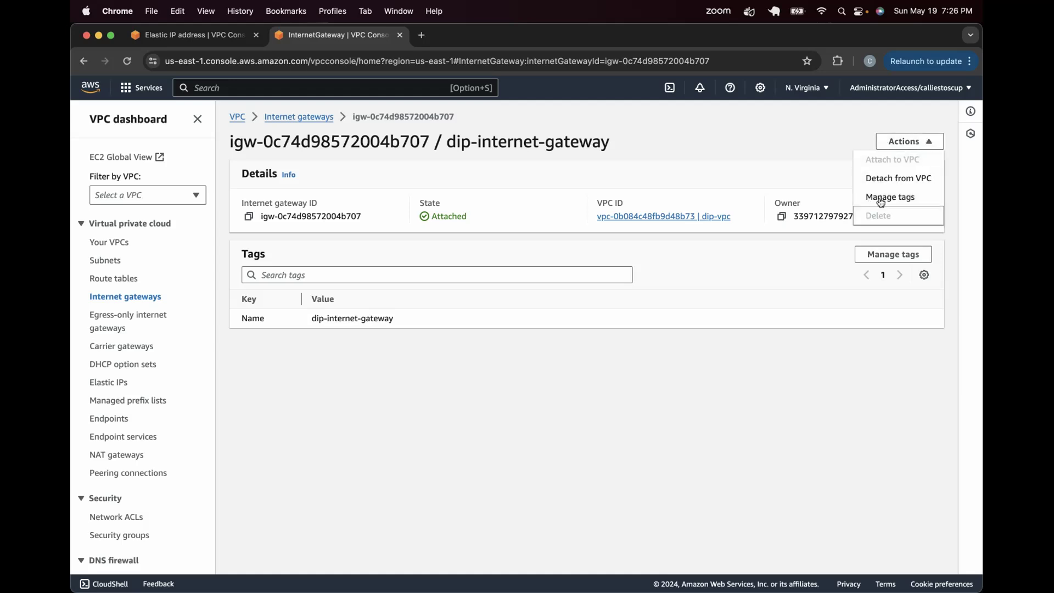
click(887, 179)
click(667, 394)
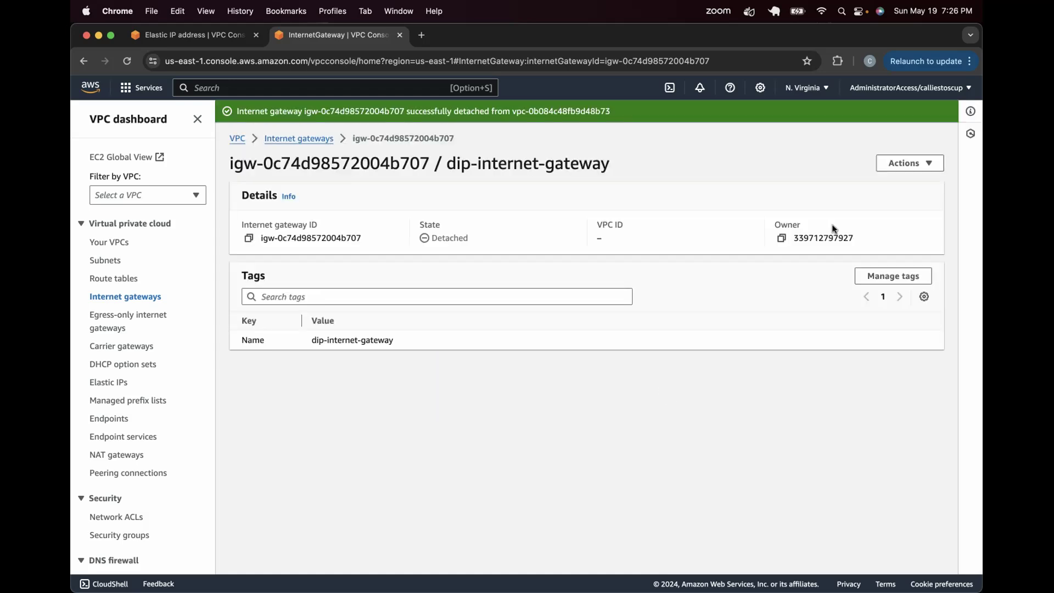
Delete the detached dip-internet-gateway, confirming with "delete"
click(888, 165)
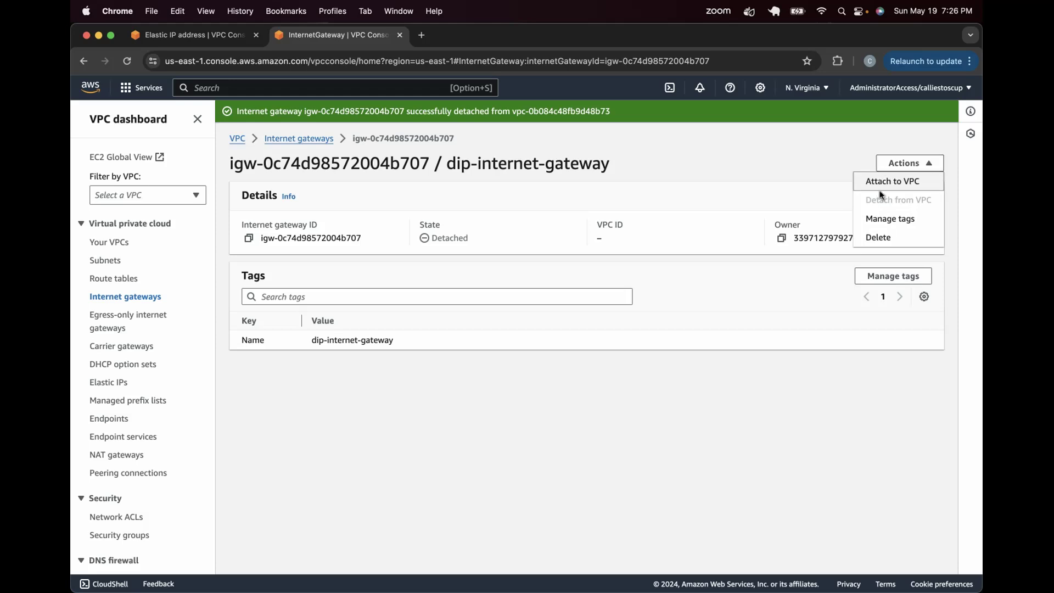
click(877, 238)
click(515, 380)
text(delete)
click(678, 418)
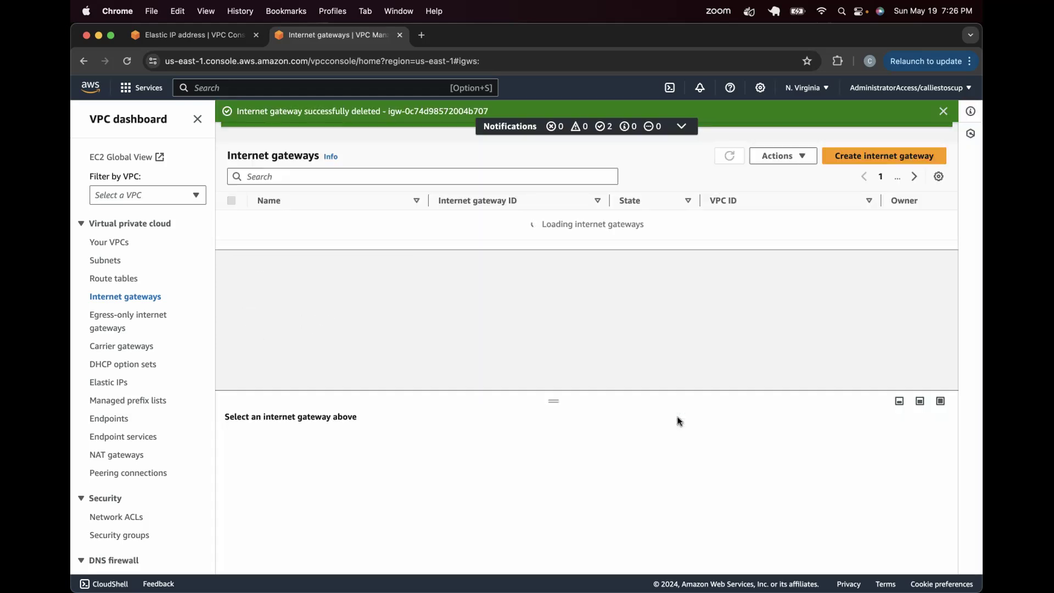
Delete dip-vpc along with its three remaining security groups, confirming with "delete"
click(101, 277)
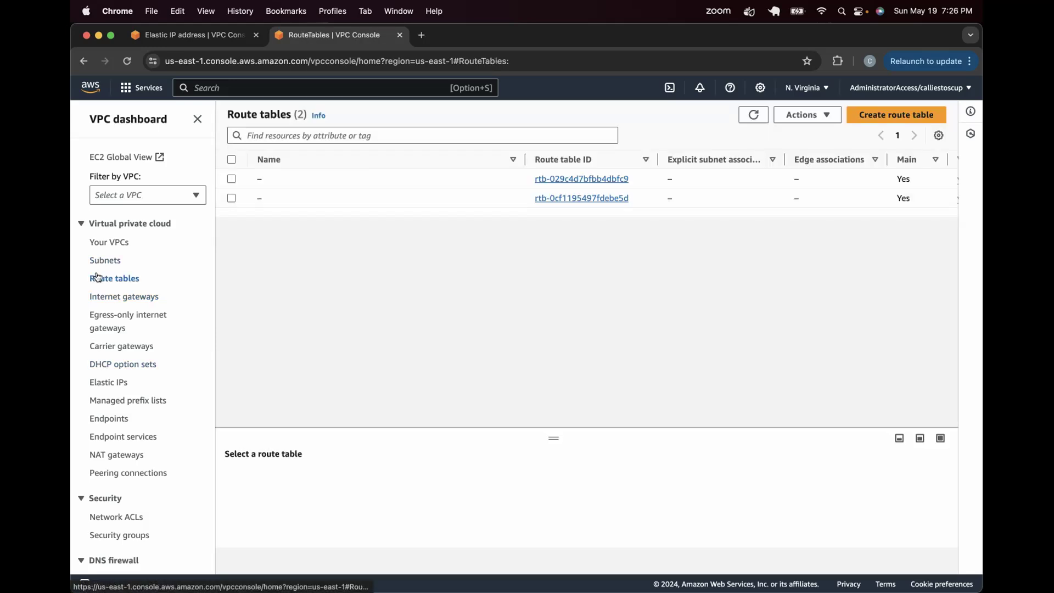
click(106, 243)
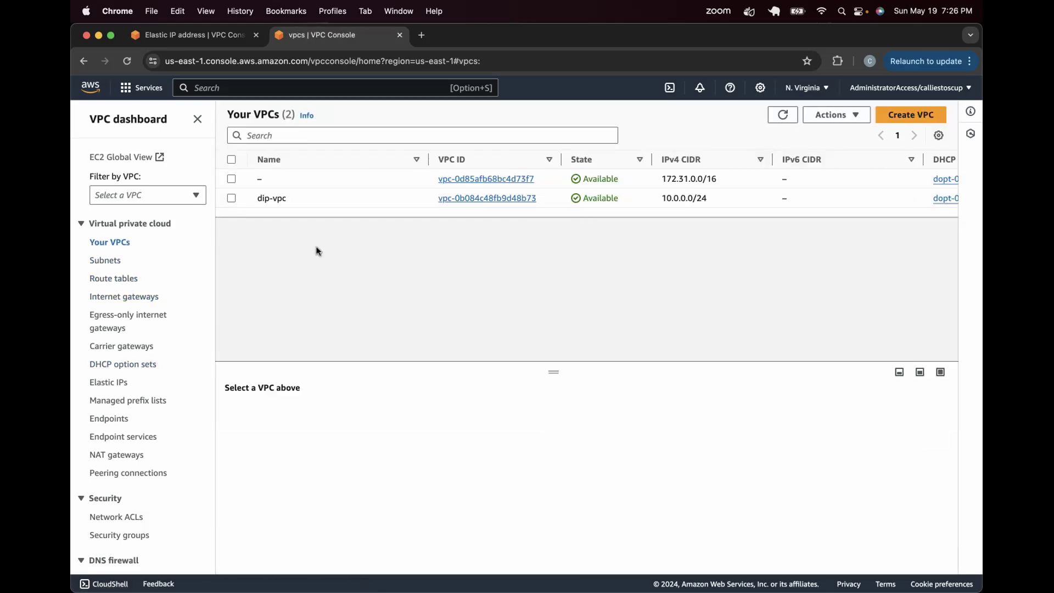
click(231, 199)
click(835, 115)
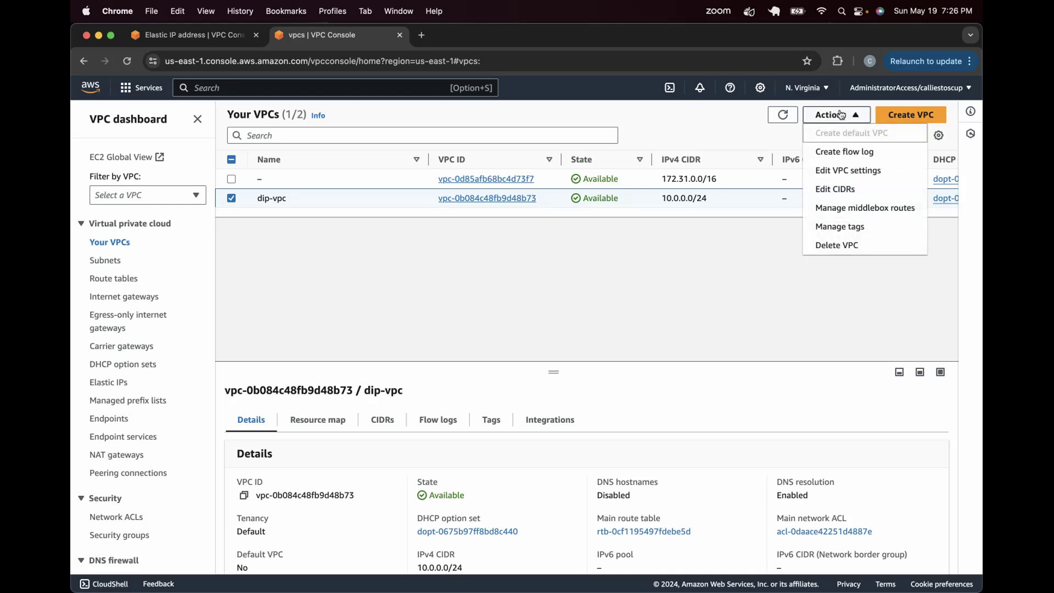
click(832, 245)
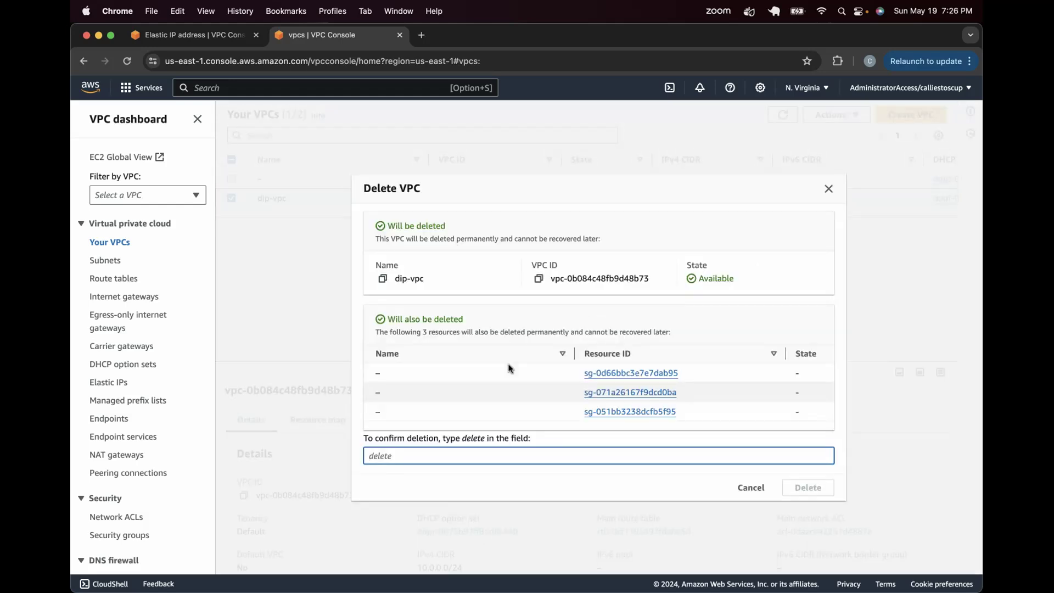
text(delete)
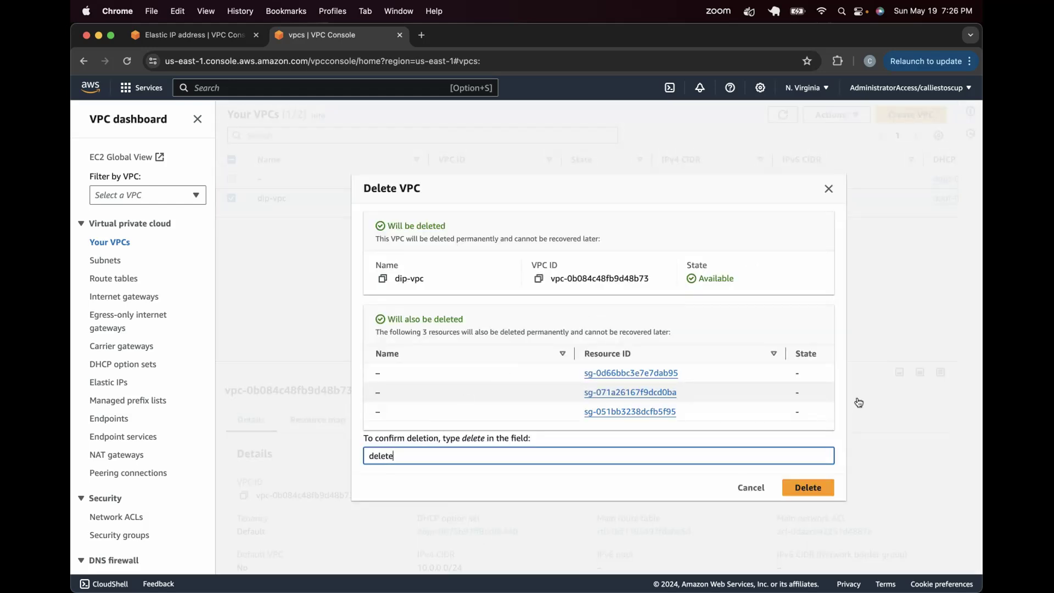
scroll(661, 389, right, 3)
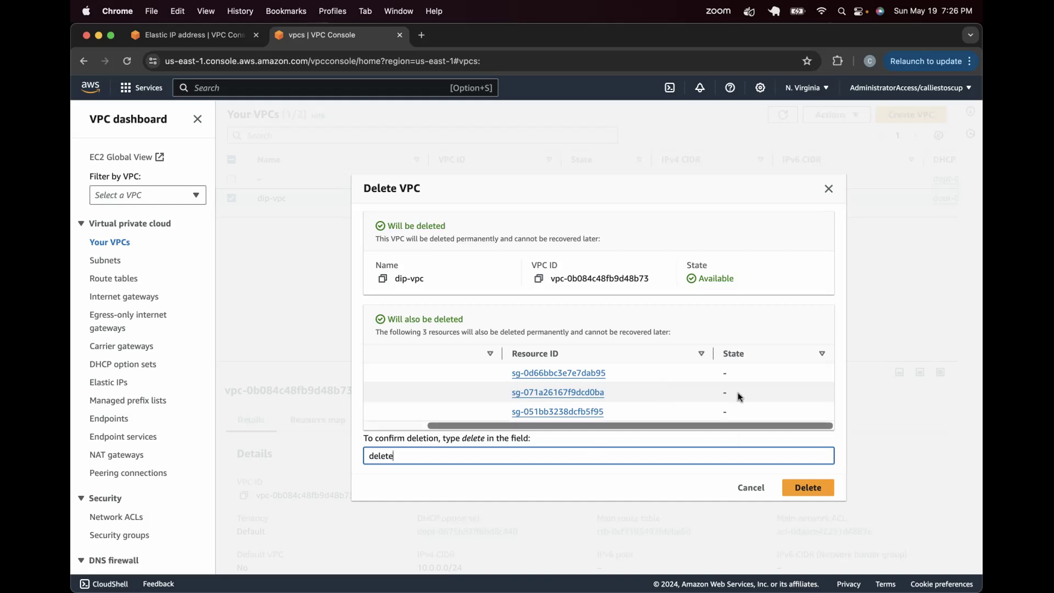
click(804, 487)
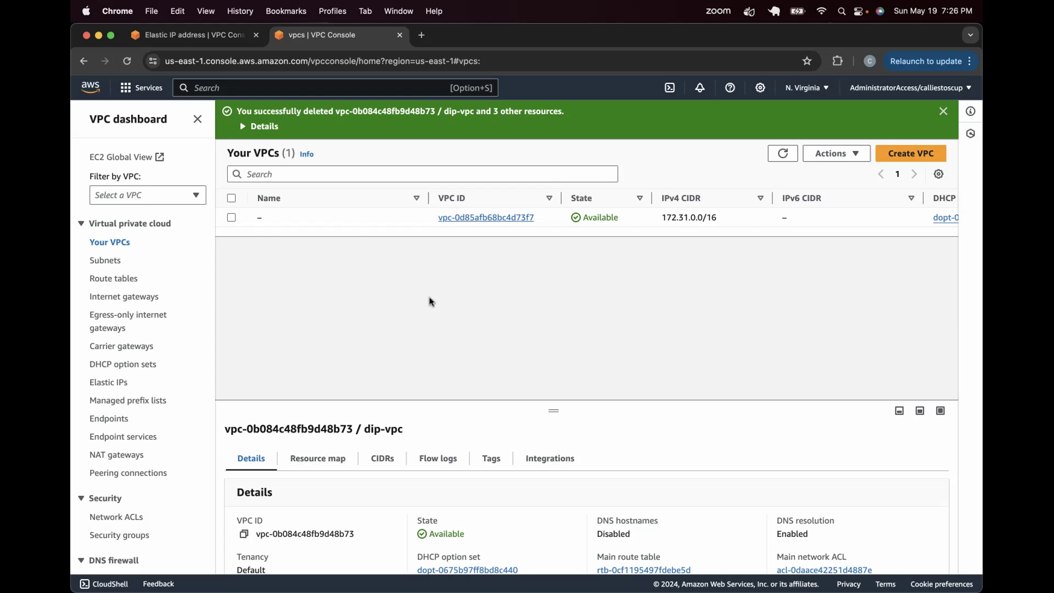
Release the Elastic IP address 44.193.240.0 and refresh the list of Elastic IP addresses
click(111, 387)
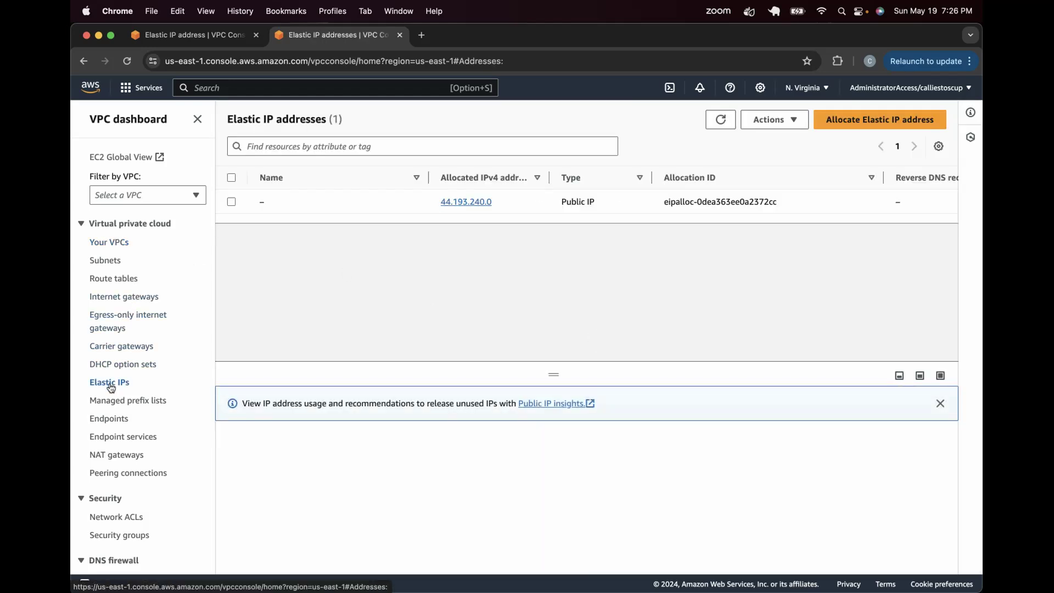
click(231, 202)
click(771, 120)
click(781, 158)
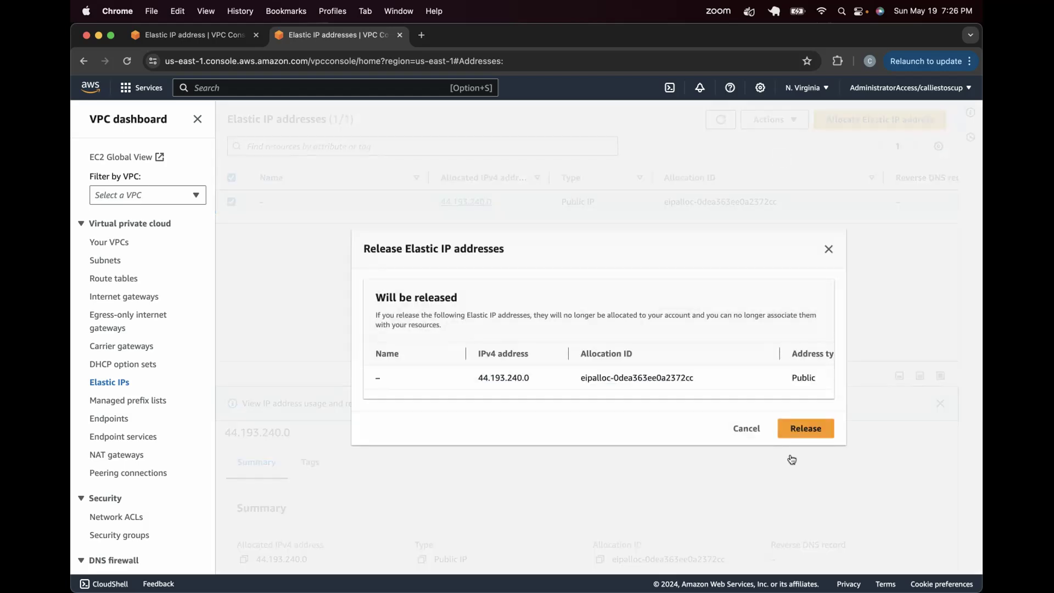
click(801, 431)
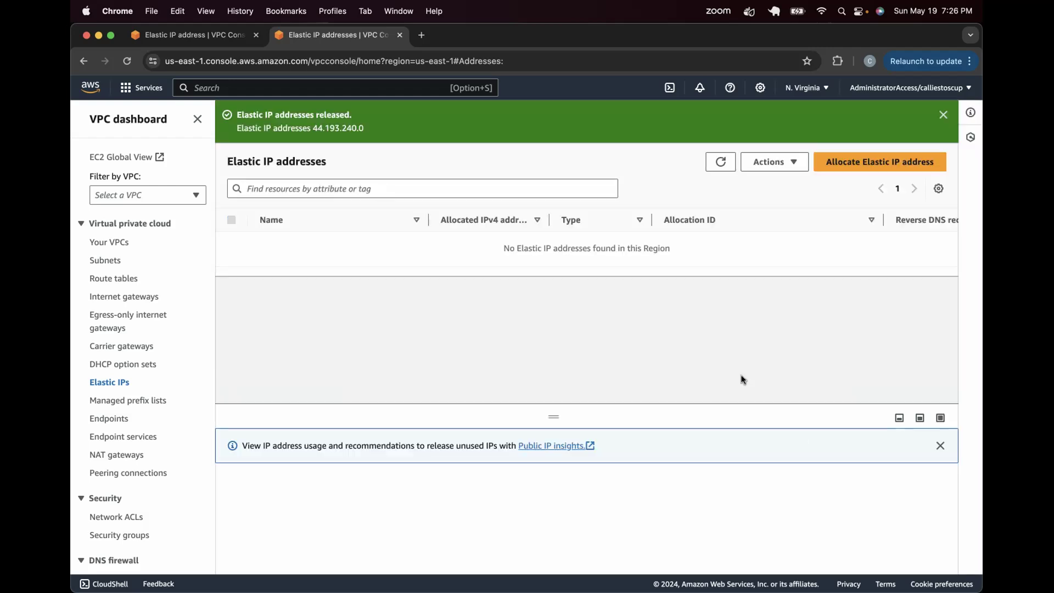
click(720, 162)
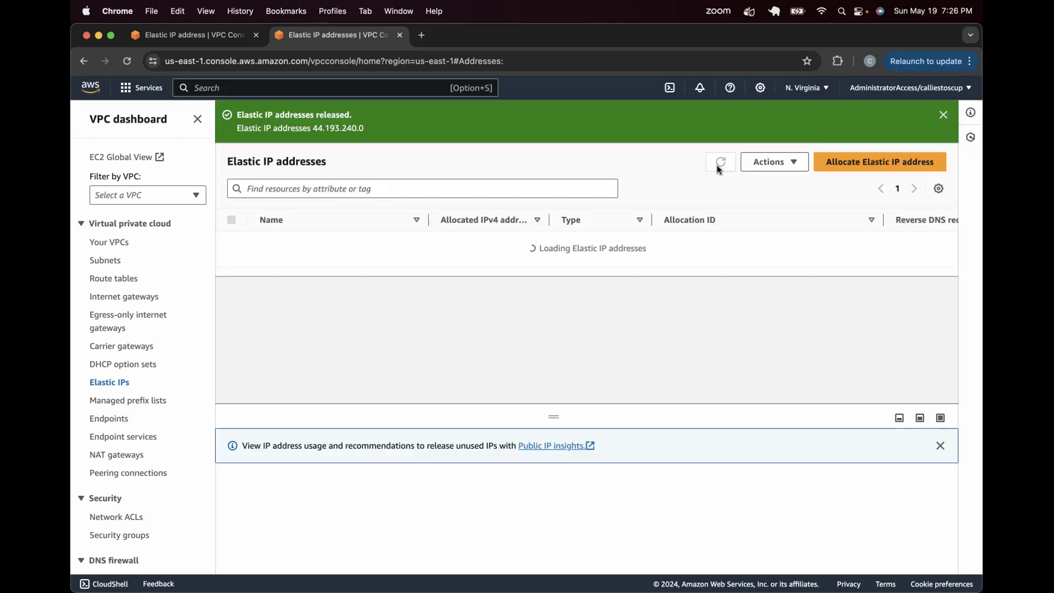
Examine which VPC each of the two remaining route tables belongs to, following each table's VPC link
click(113, 278)
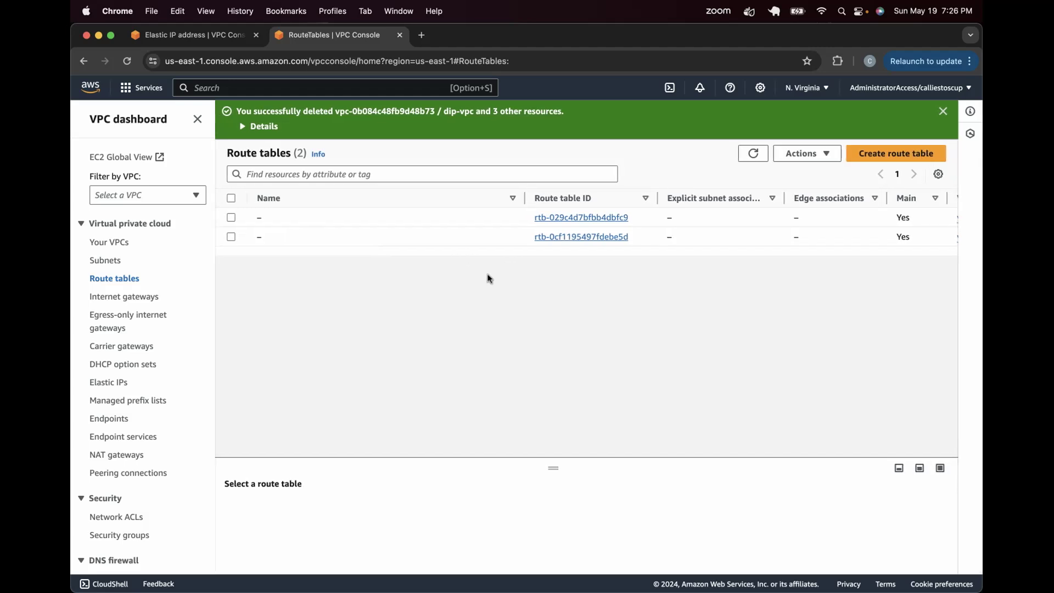
click(597, 246)
click(595, 238)
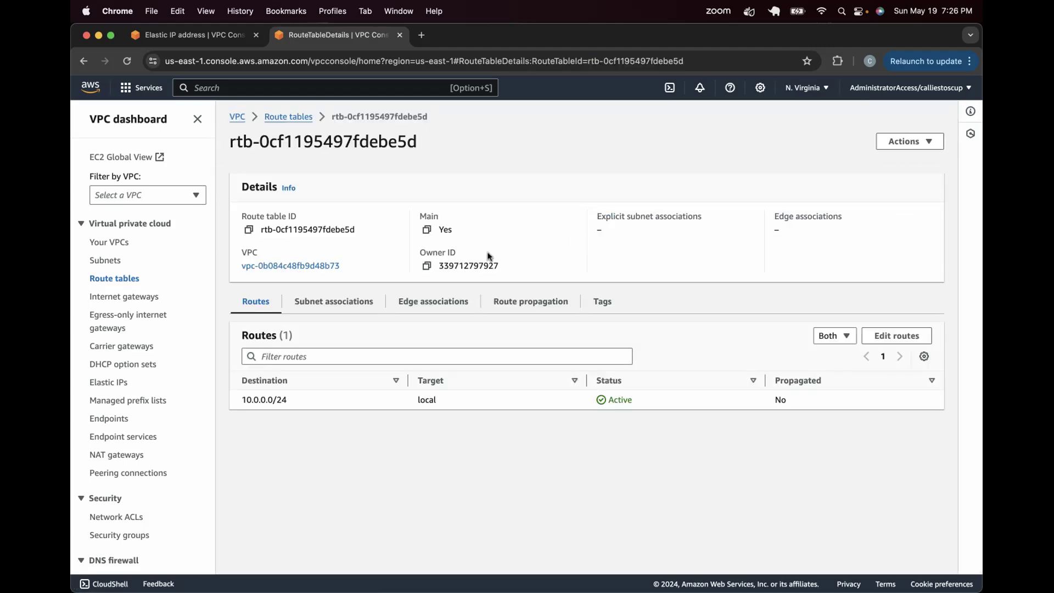
click(323, 266)
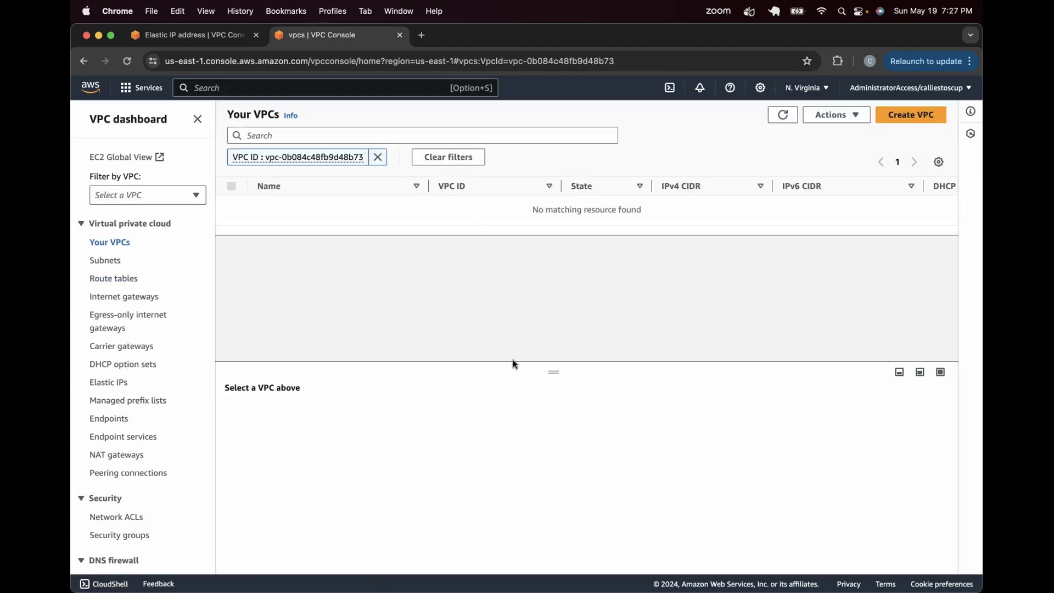
click(115, 277)
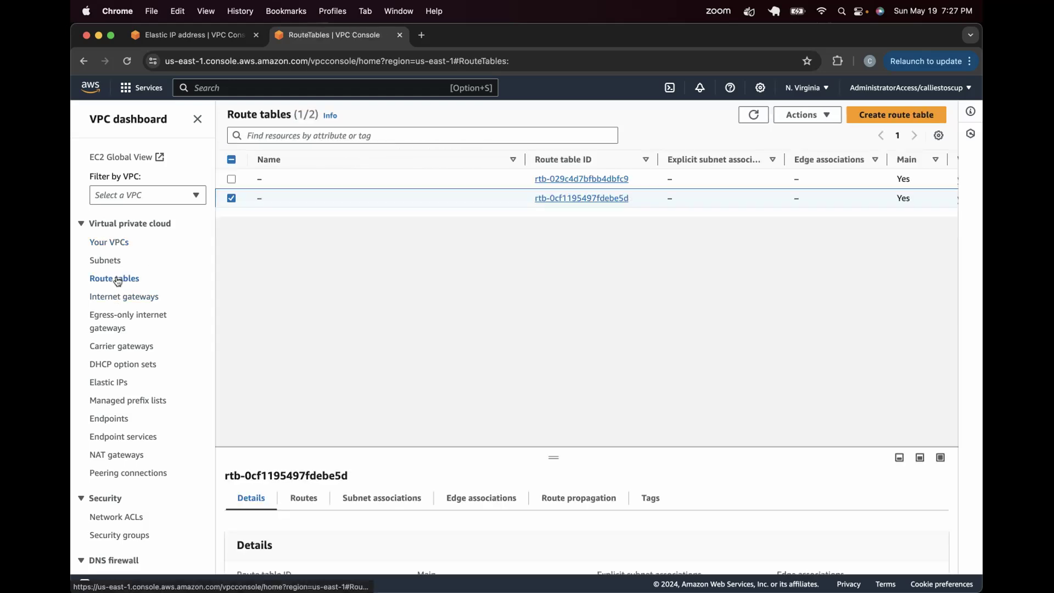
click(556, 178)
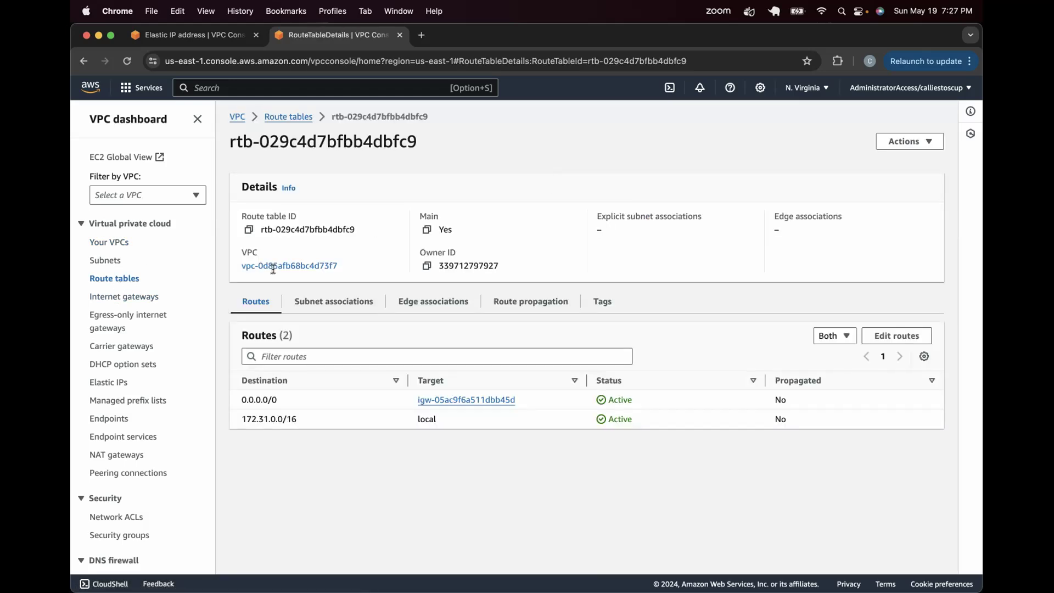
click(290, 265)
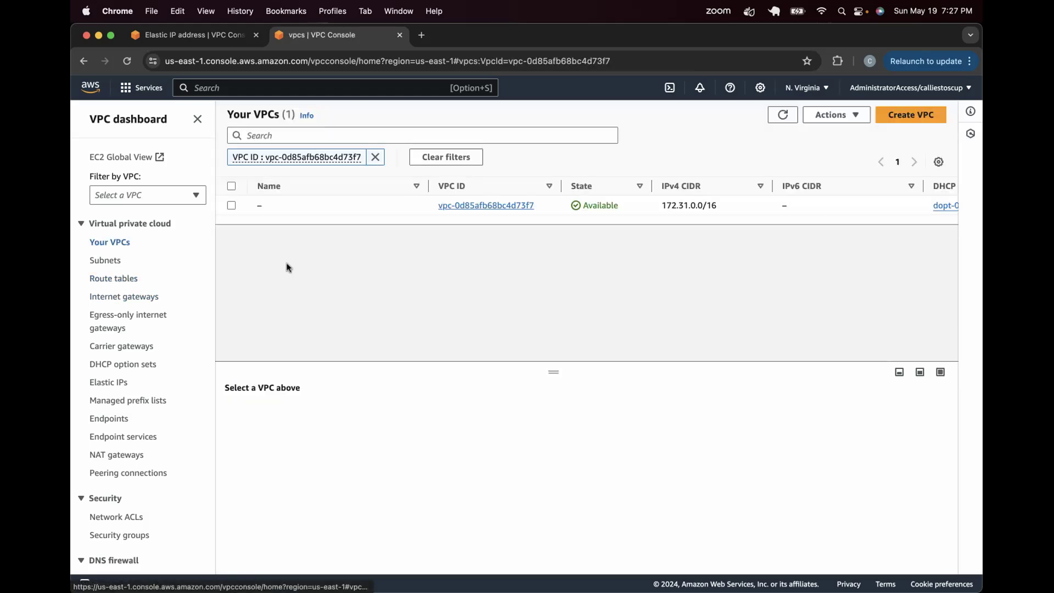
Recheck route table rtb-0cf1195497fdebe5d, its available actions and its associated VPC against the list of existing VPCs
click(123, 280)
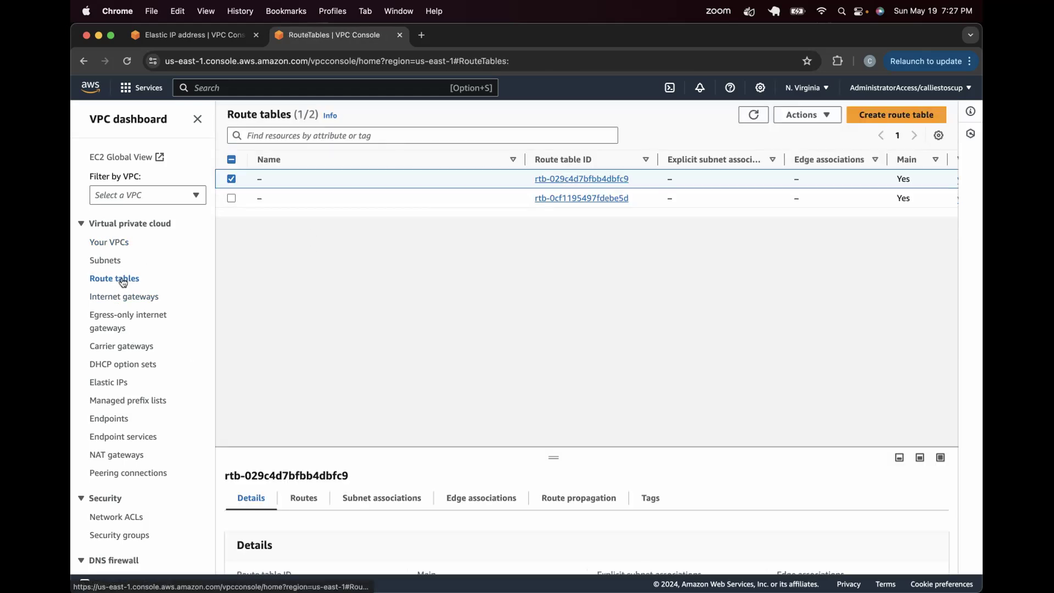
click(577, 199)
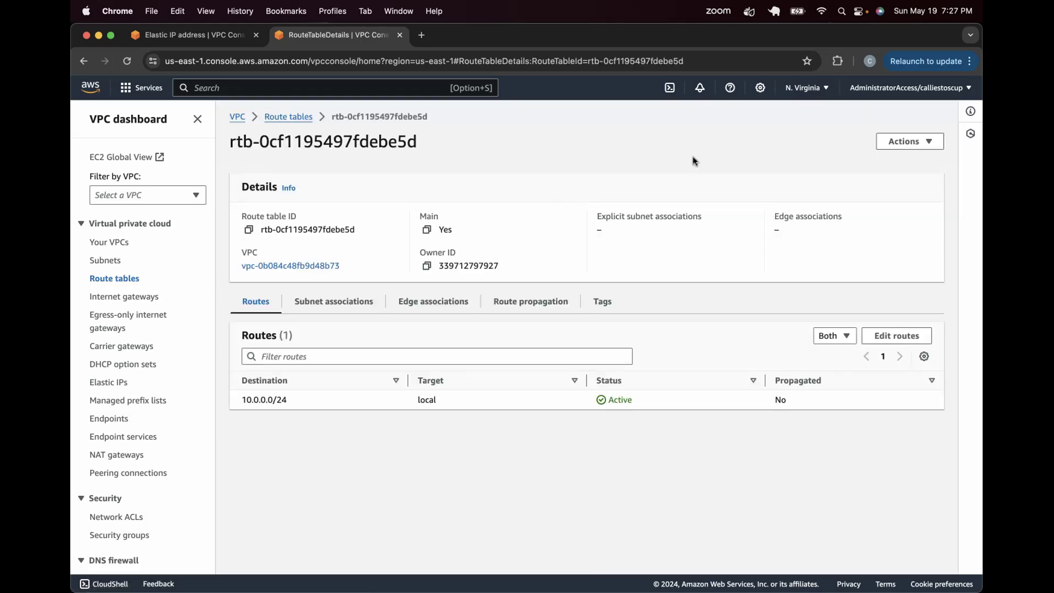
click(905, 141)
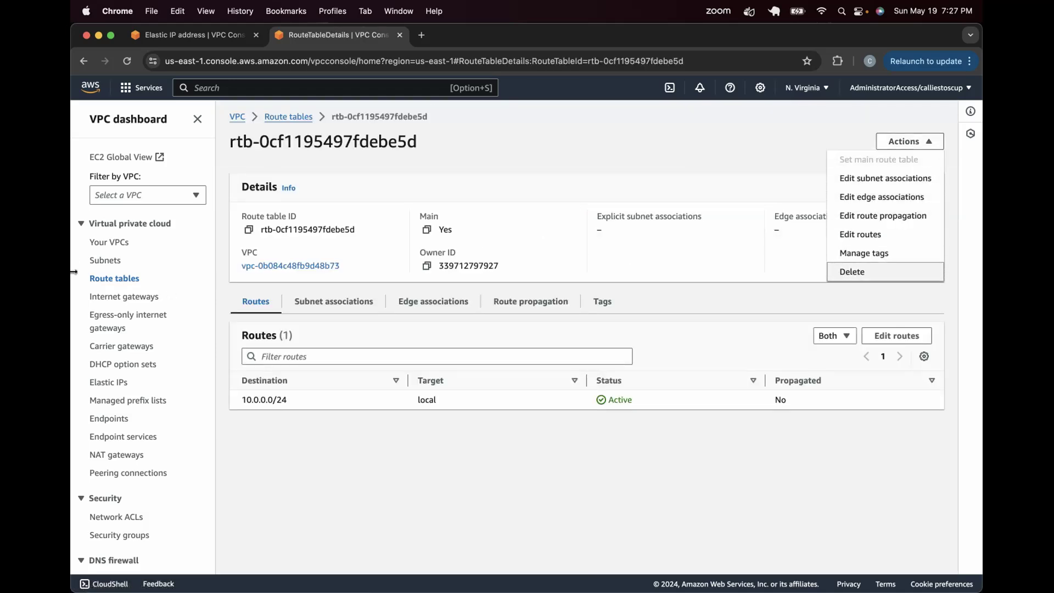
click(97, 243)
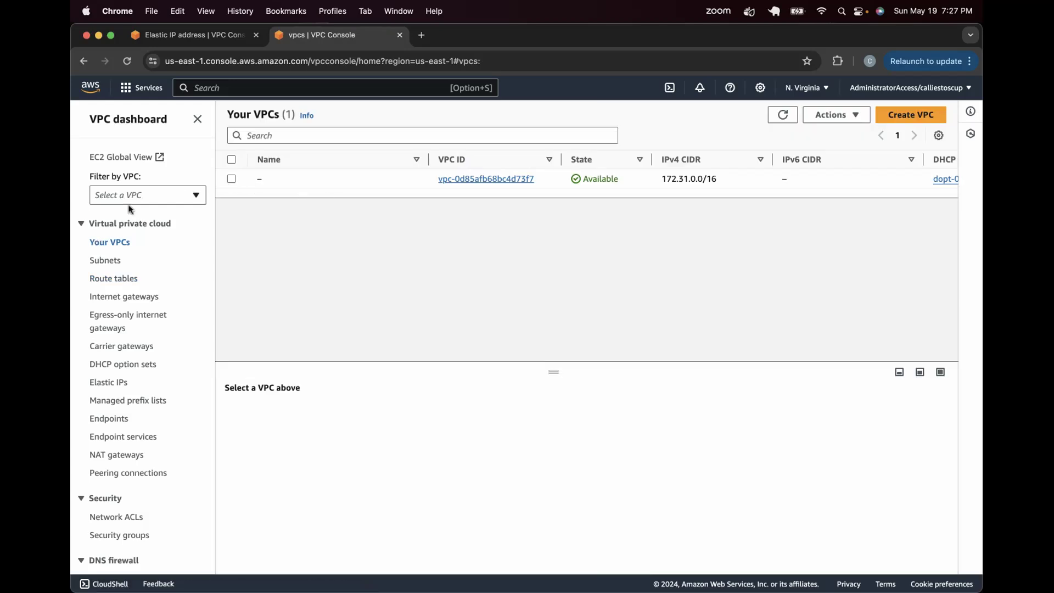
click(144, 193)
click(144, 193)
click(118, 281)
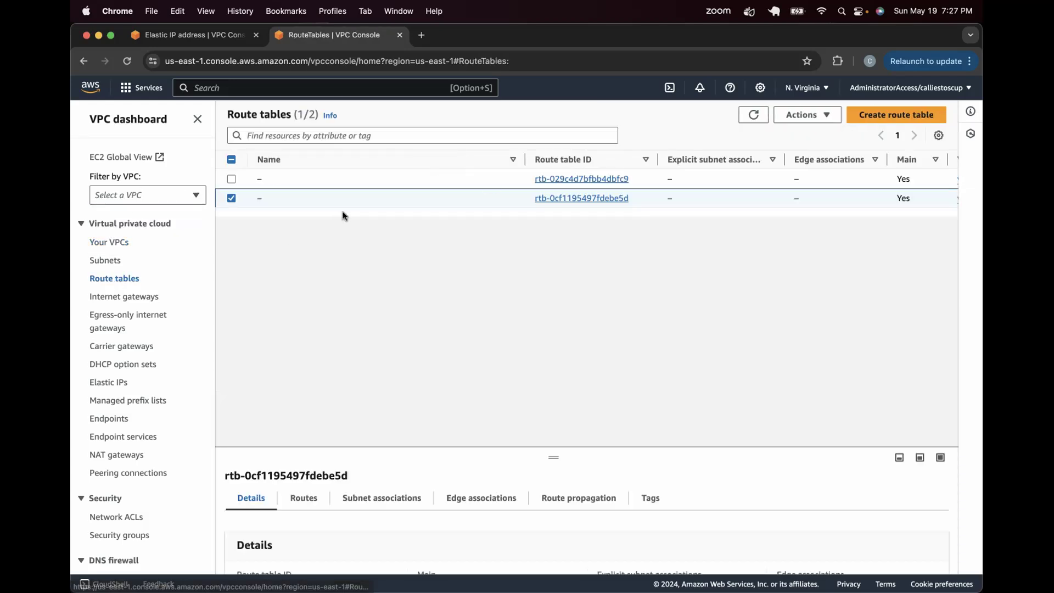
click(600, 199)
click(291, 266)
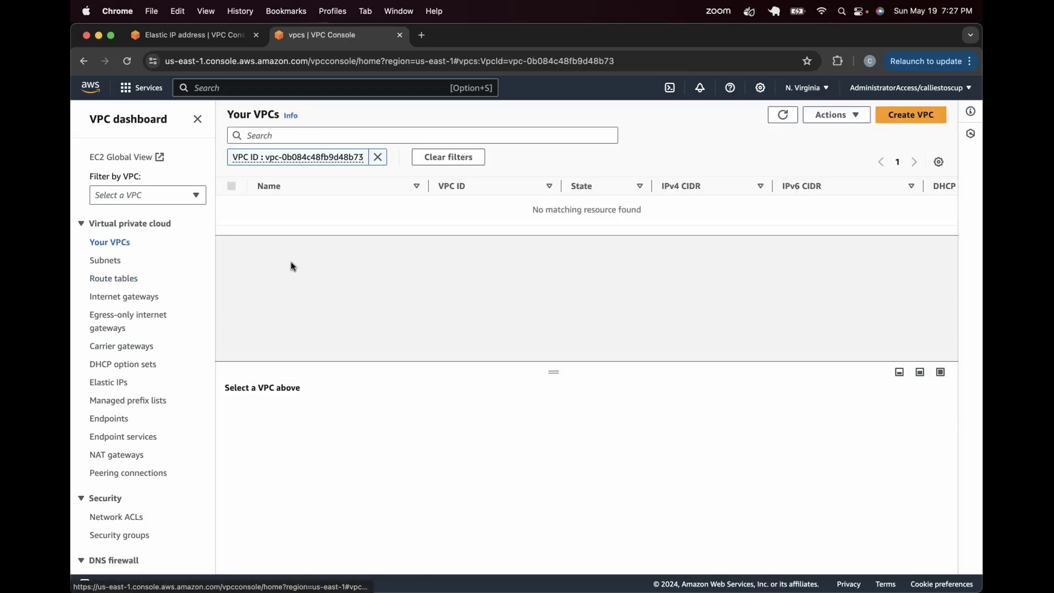
Try to delete the main route table rtb-0cf1195497fdebe5d, then dismiss the deletion dialog and return to the VPC list
click(83, 61)
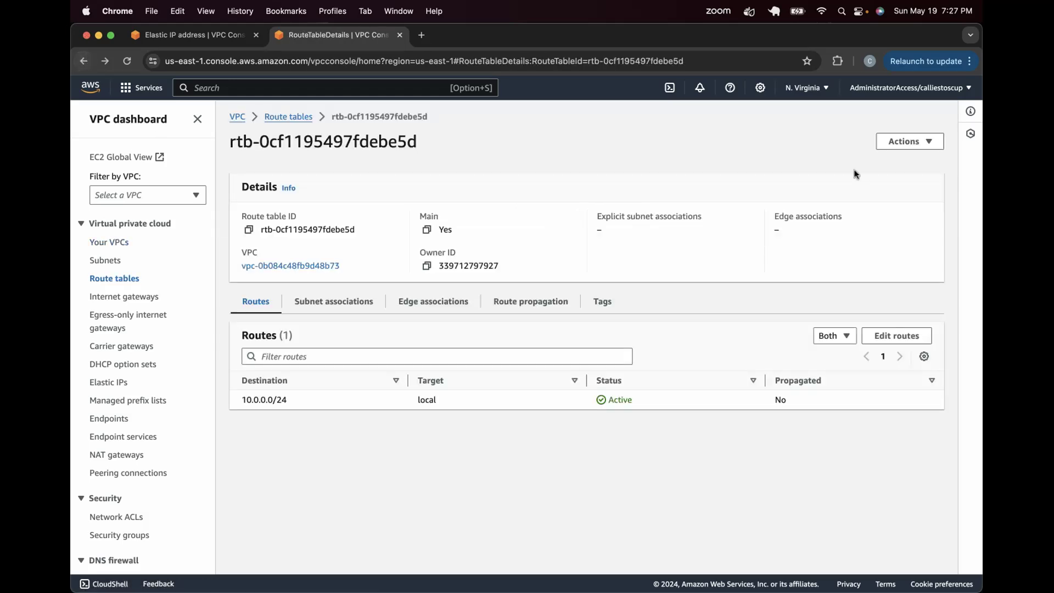
click(908, 137)
click(853, 270)
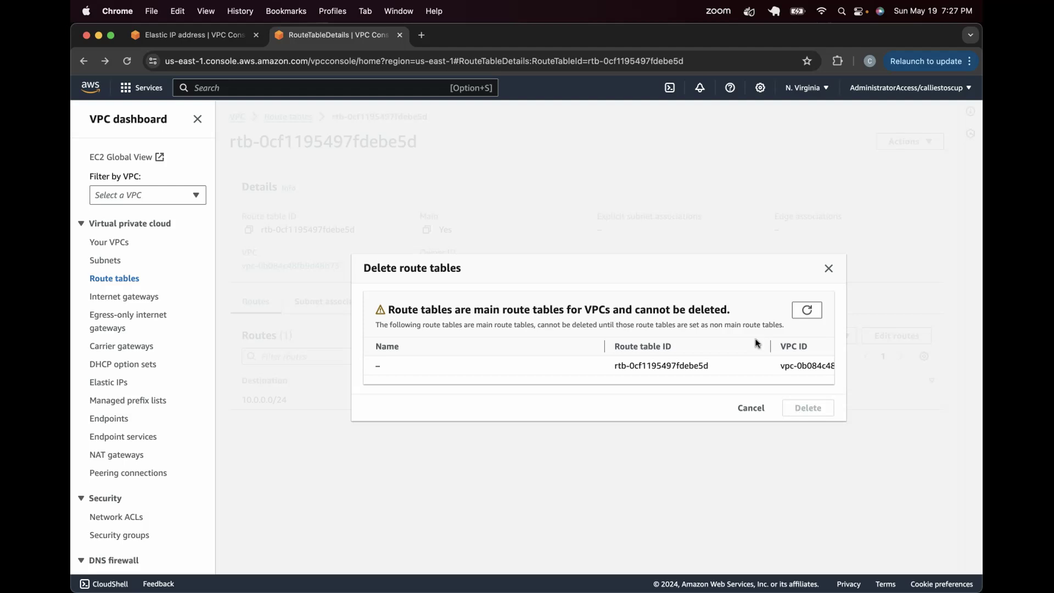
click(794, 319)
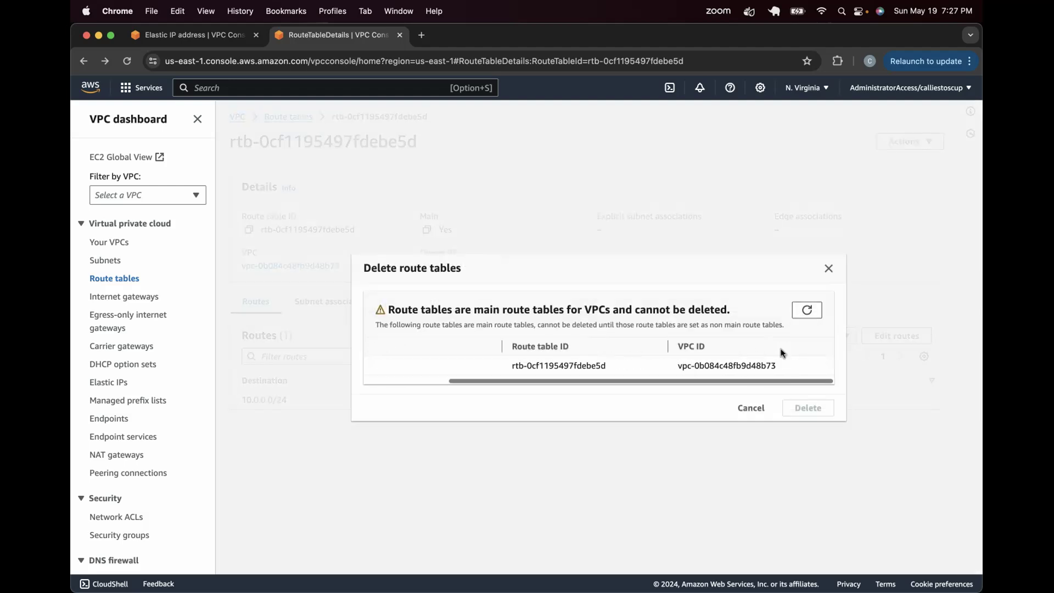
click(828, 269)
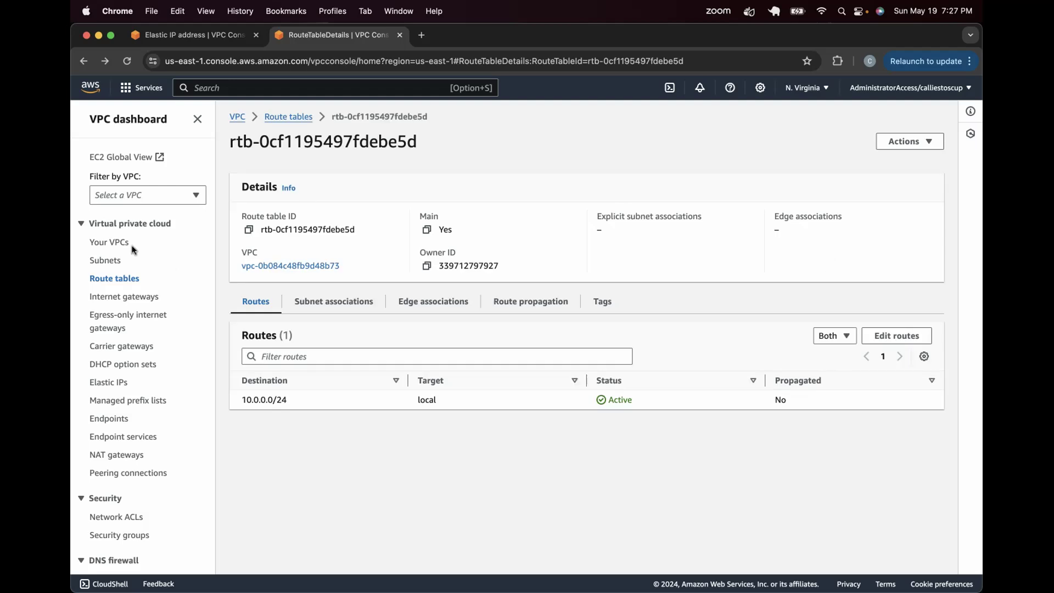
click(100, 243)
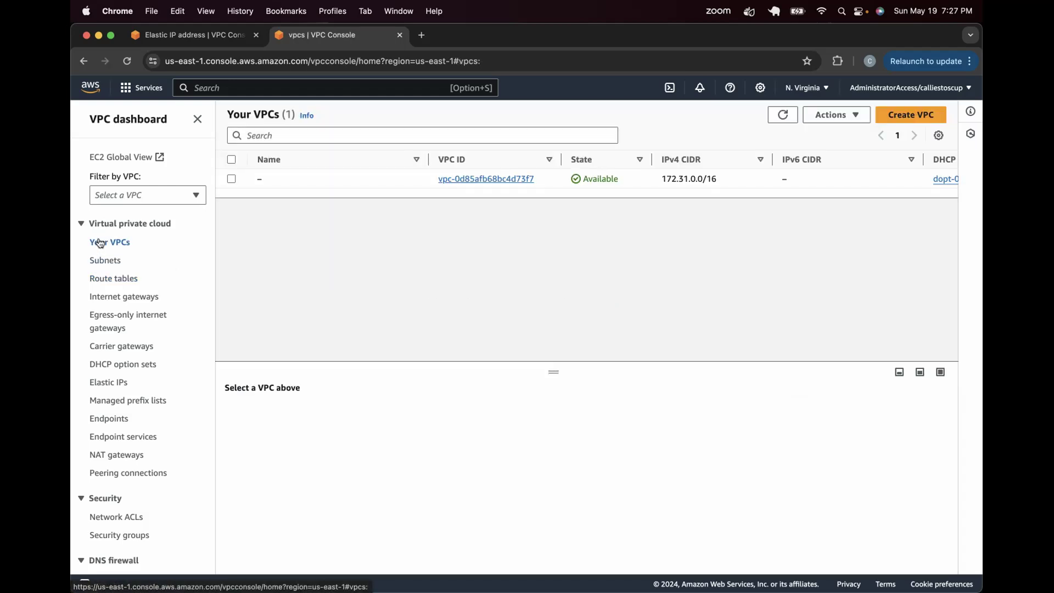